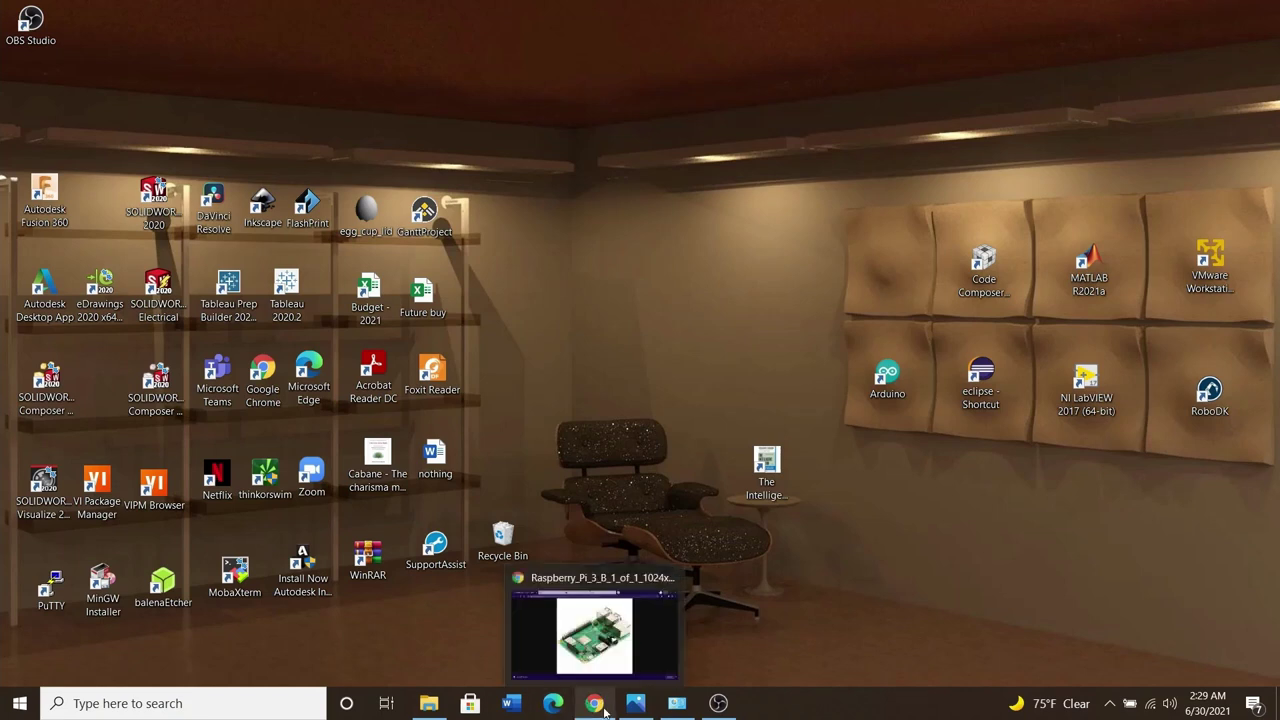
Step: In Chrome, view the Raspberry Pi board image, then the 32 GB microSD card image tab
left_click(595, 704)
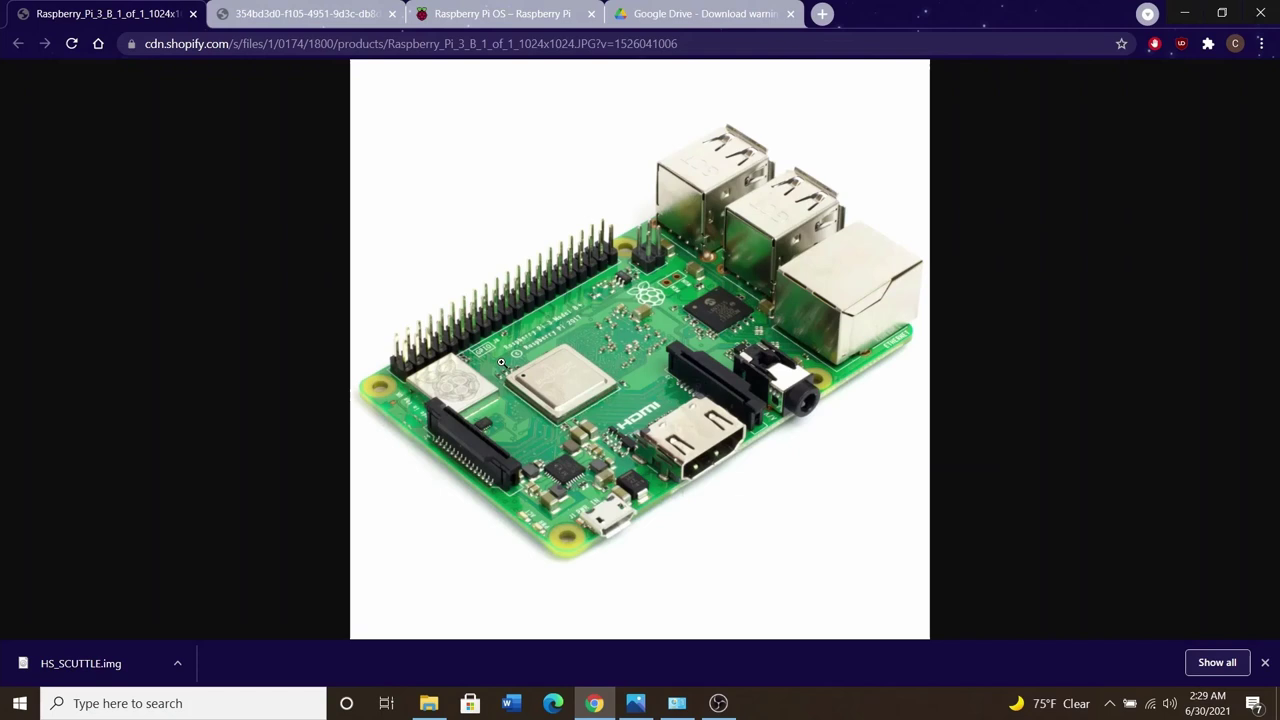
left_click(328, 10)
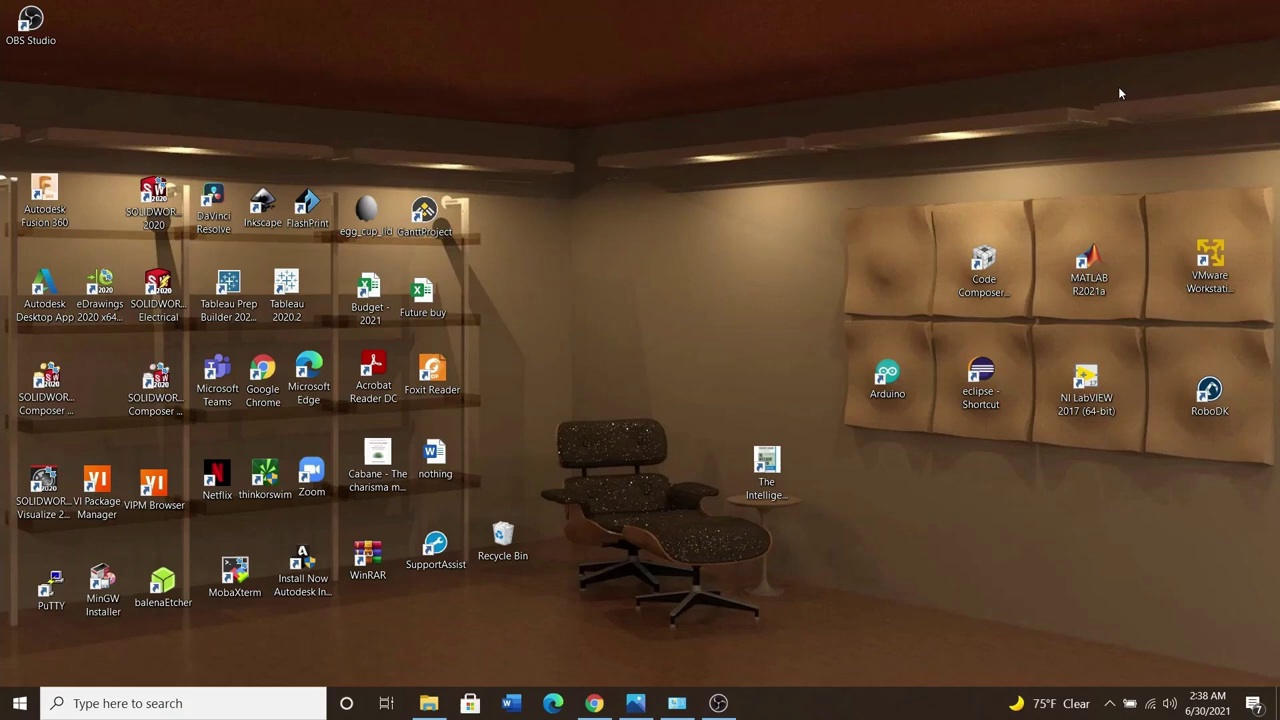
Step: Bring up the Format dialog for the BOOT (R:) SD card drive under This PC
left_click(428, 703)
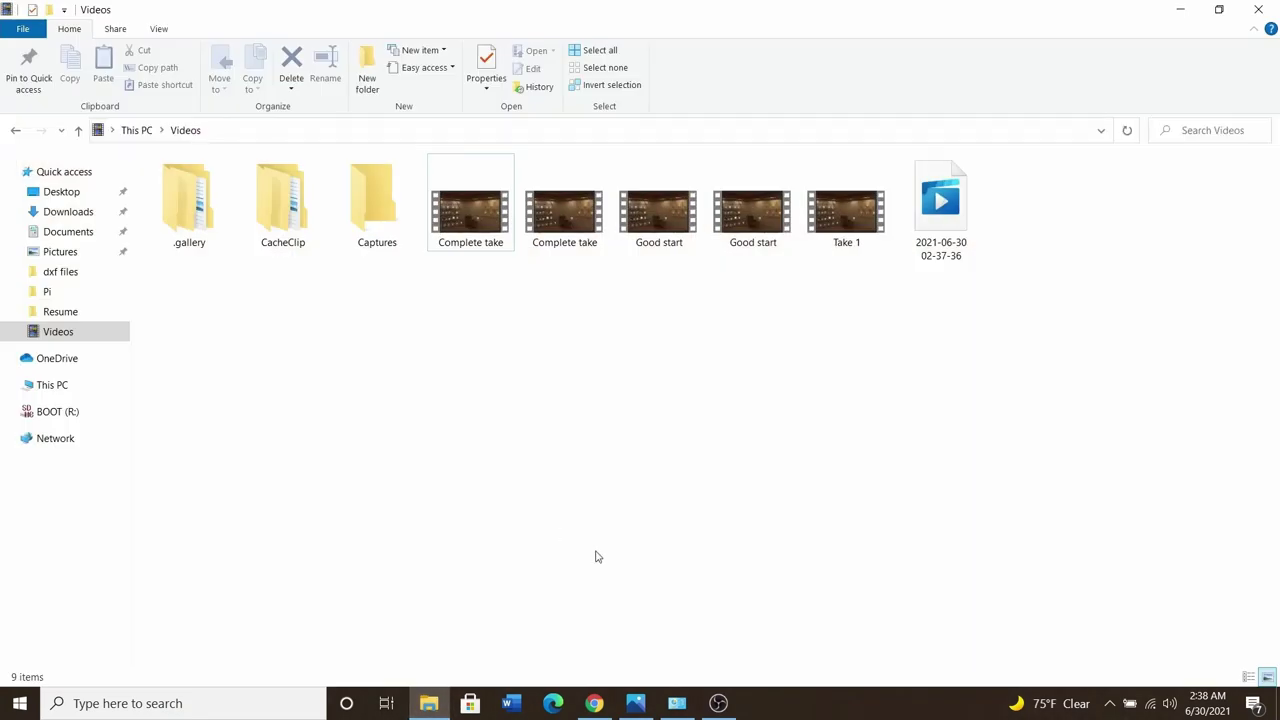
left_click(55, 388)
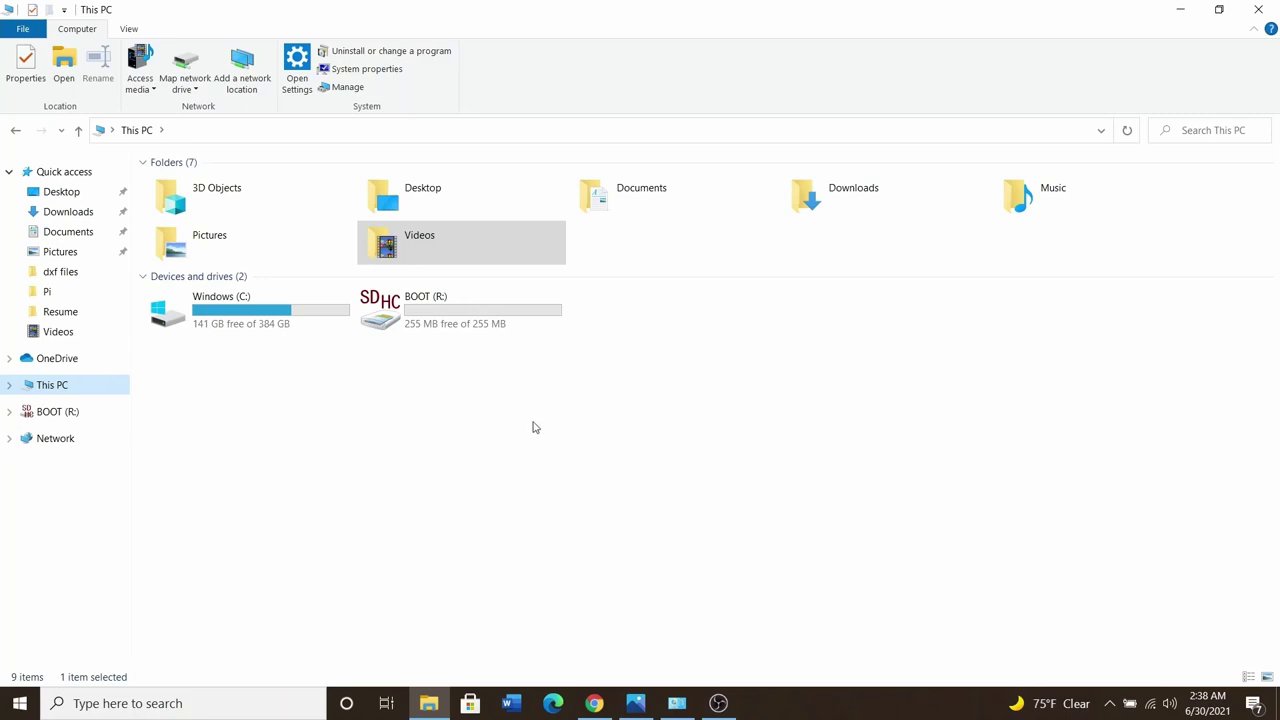
left_click(508, 302)
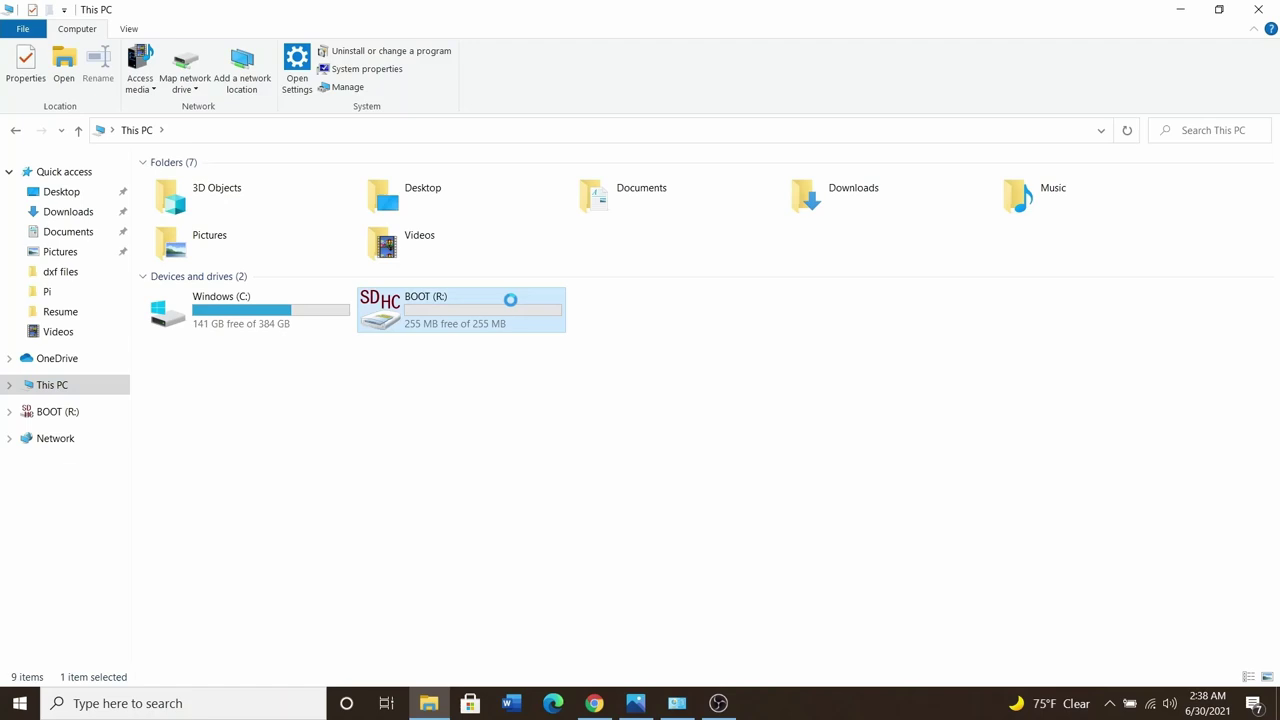
right_click(511, 303)
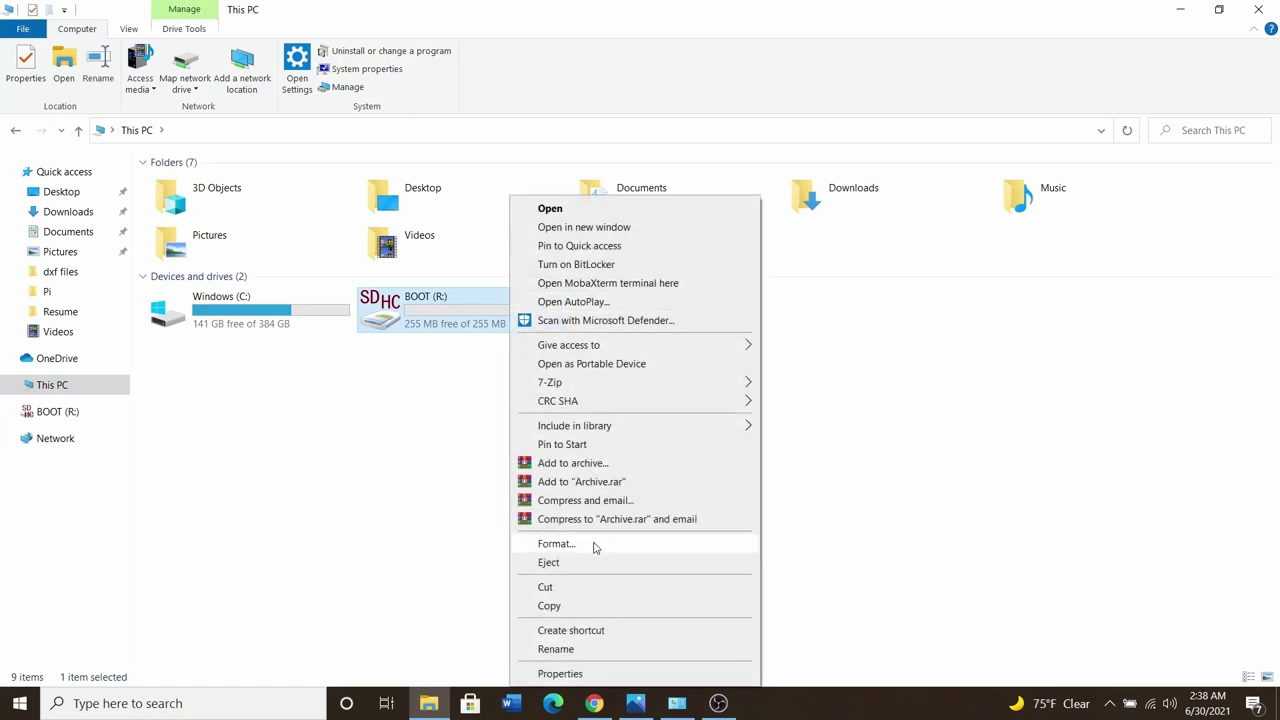
left_click(556, 544)
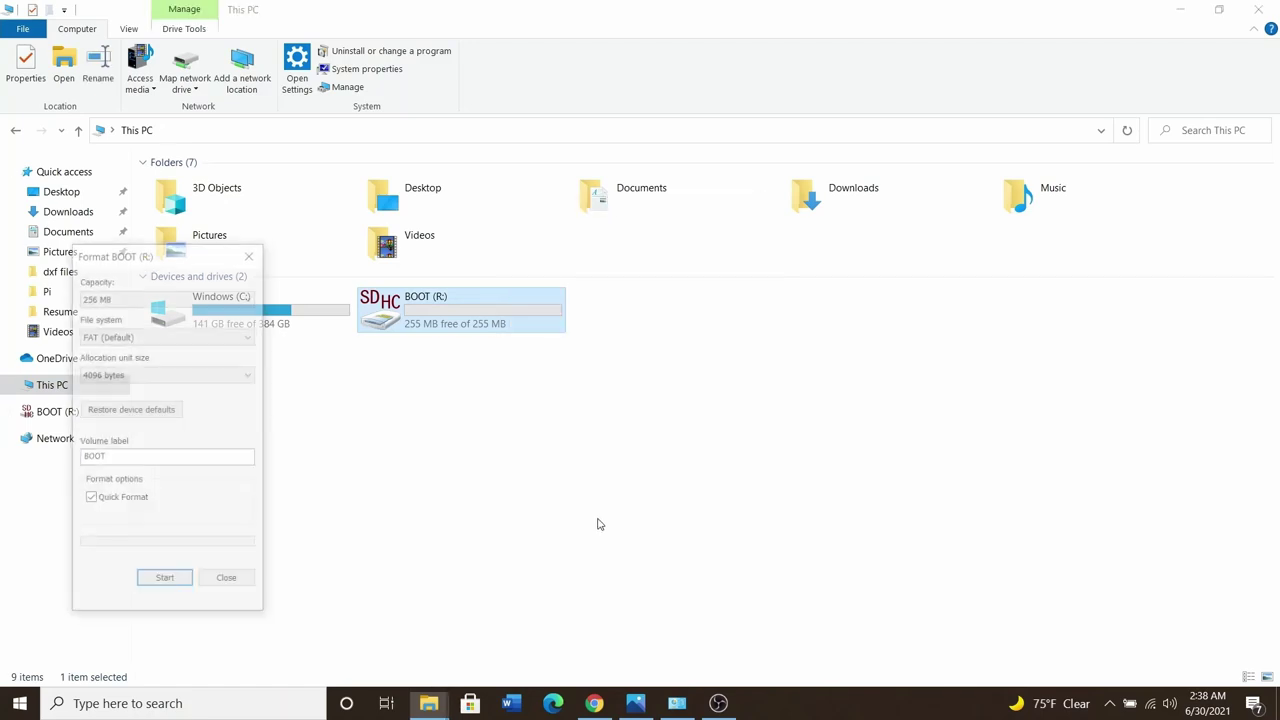
Step: Quick-format BOOT (R:) with the FAT32 file system and dismiss the completion message
left_click_drag(187, 265, 575, 205)
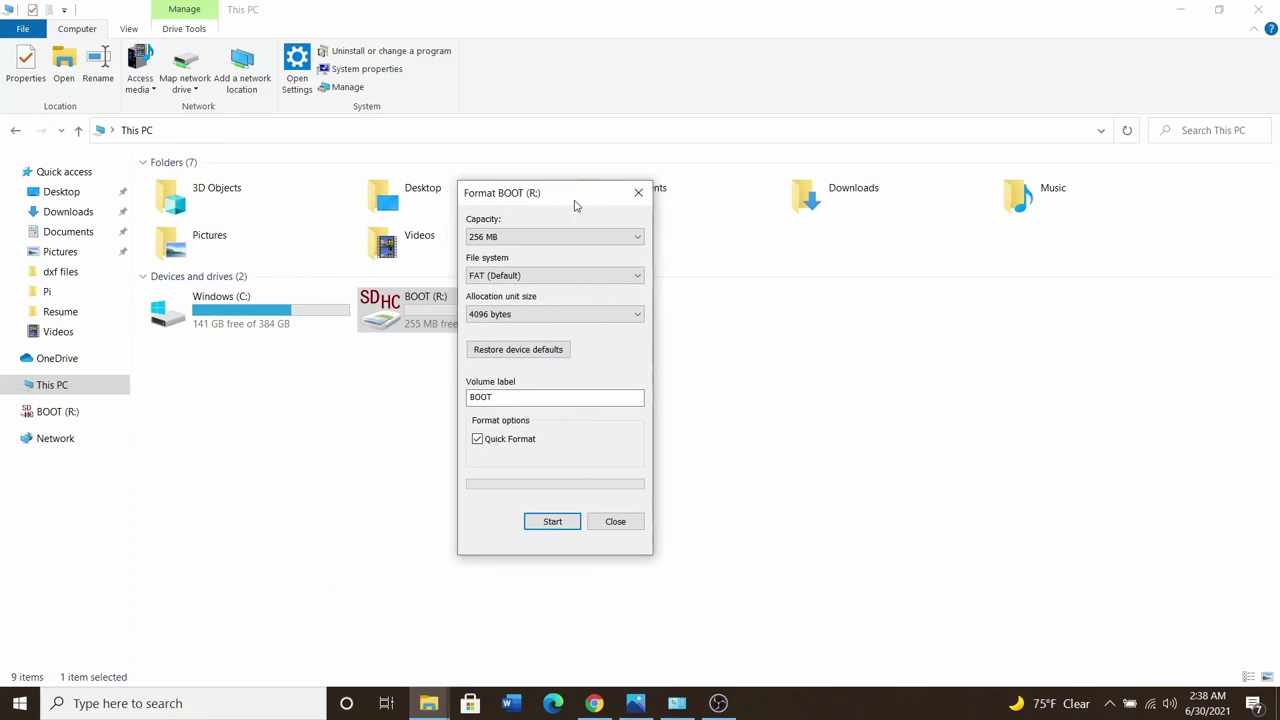
left_click(558, 277)
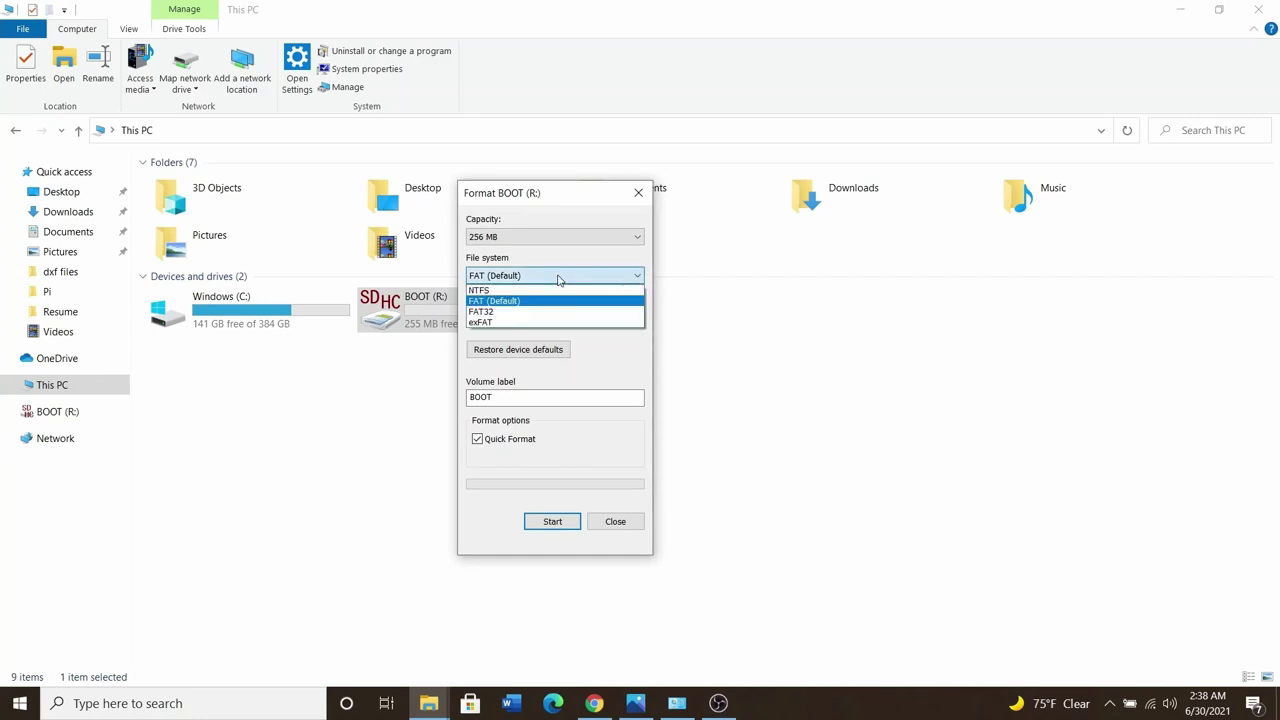
left_click(504, 312)
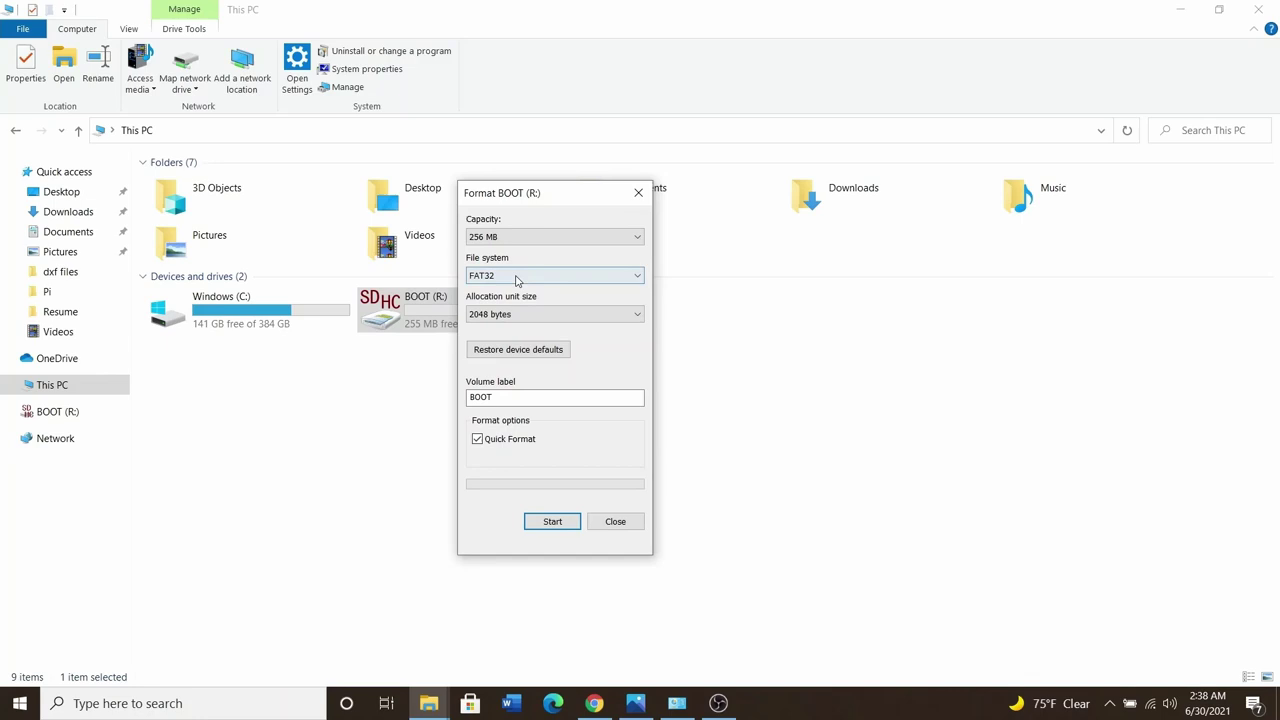
left_click(552, 521)
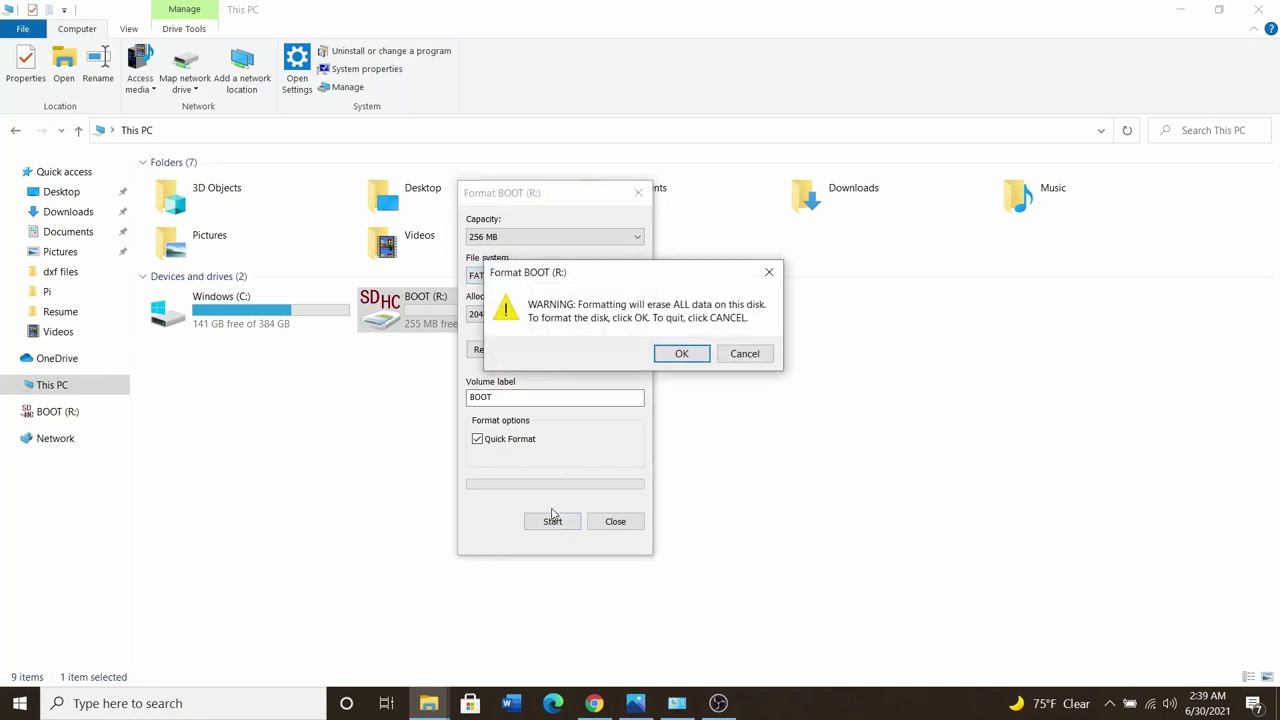
left_click(679, 358)
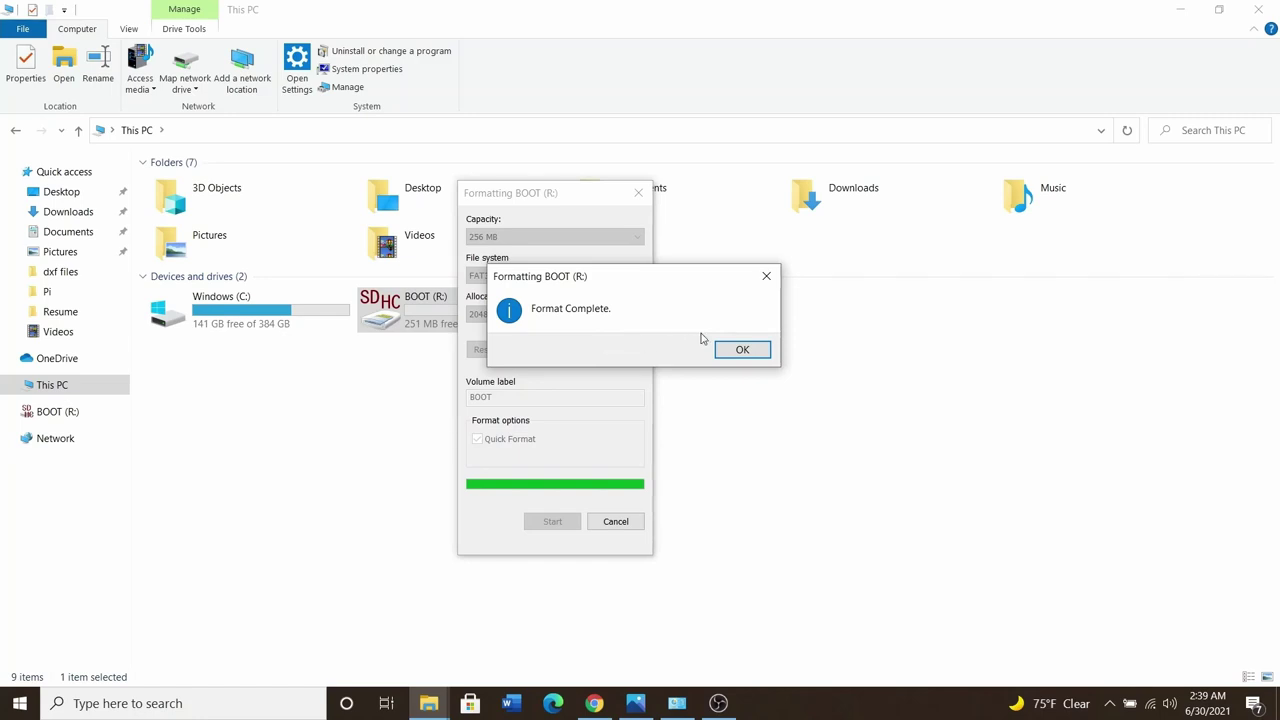
left_click(743, 350)
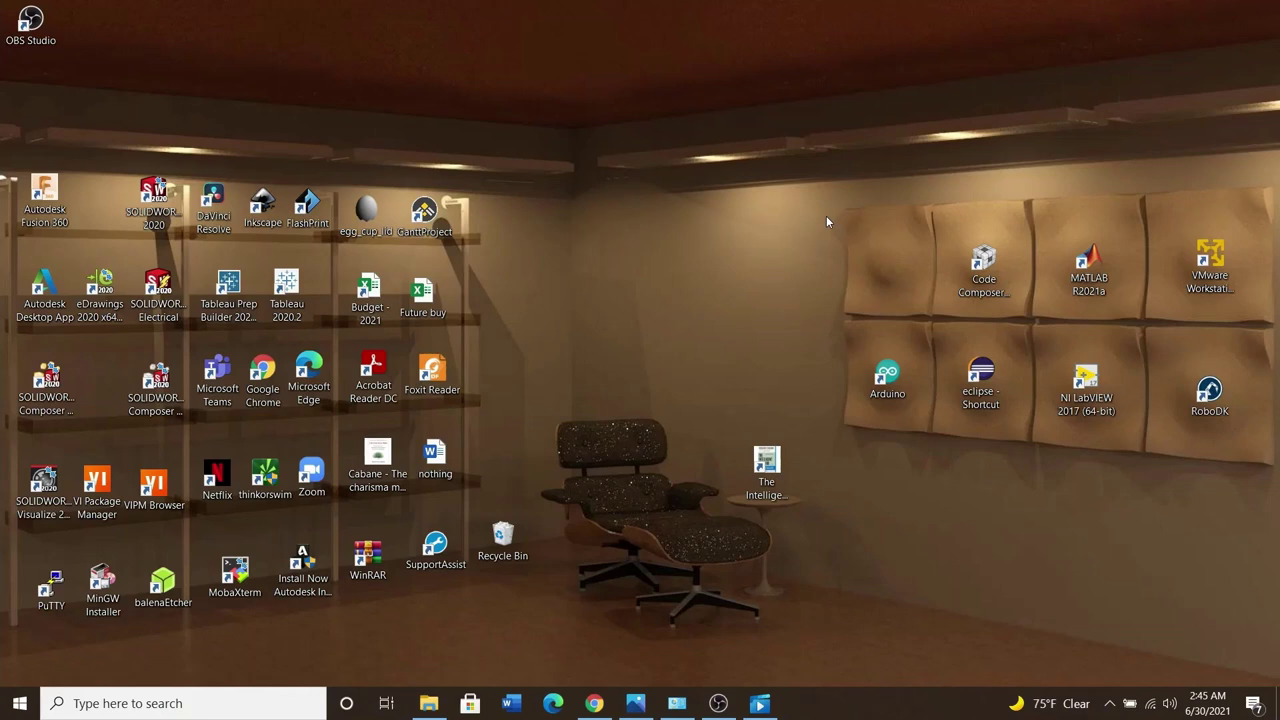
Step: Download Raspberry Pi Imager for Windows and save imager_1.6.2 into Documents\SCUTTLE\Pi
left_click(594, 703)
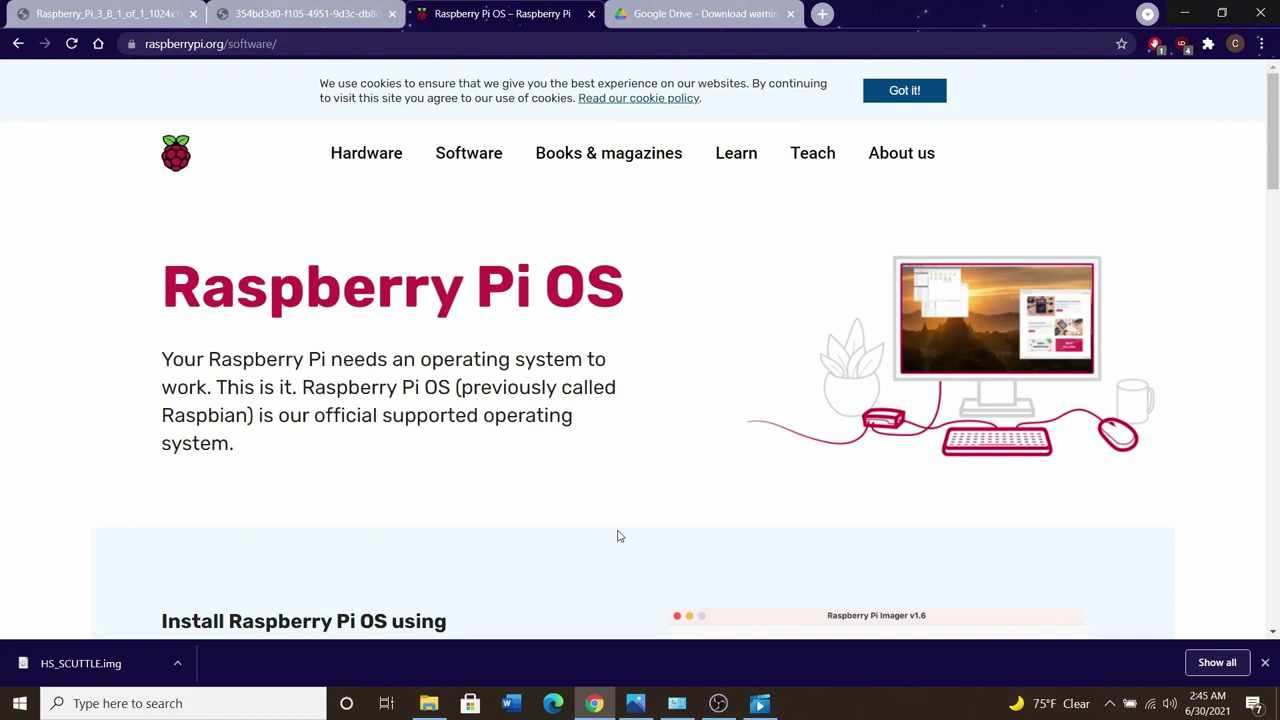
scroll(706, 450, "down", 5)
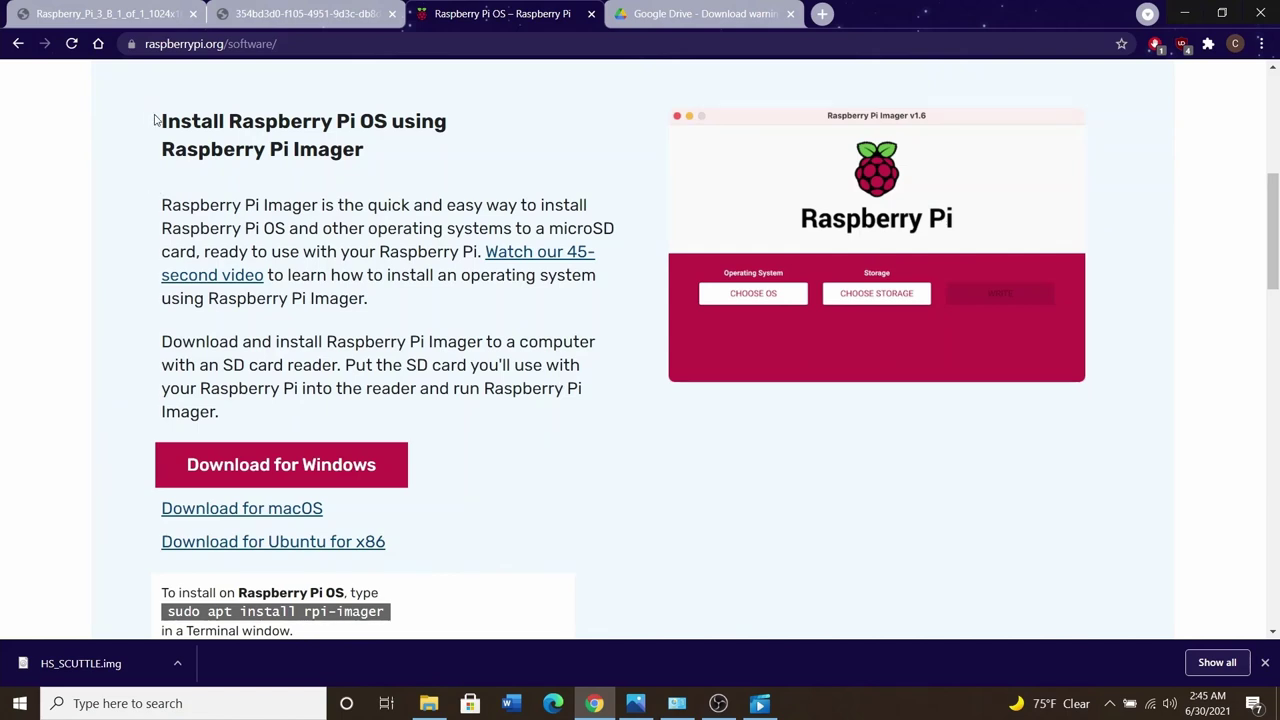
left_click(311, 466)
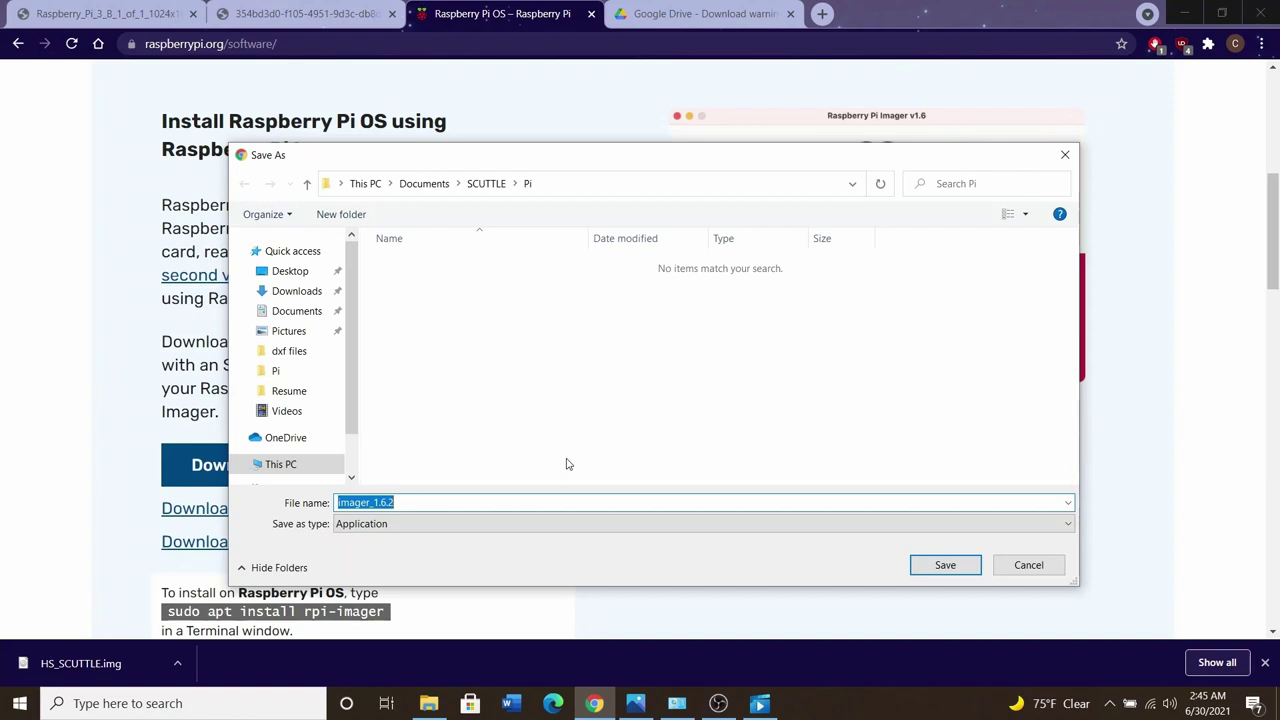
left_click(943, 566)
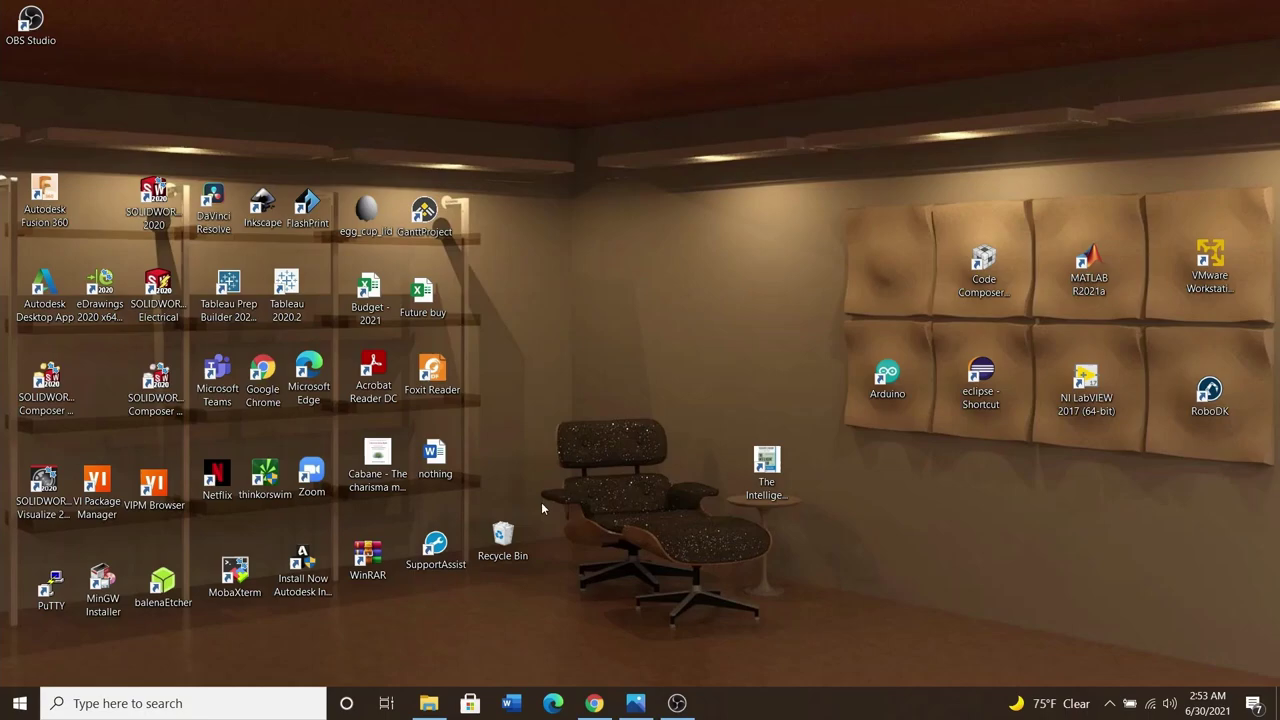
Step: Run imager_1.6.2 from the Pi folder to install Raspberry Pi Imager, then bring its window forward
left_click(428, 703)
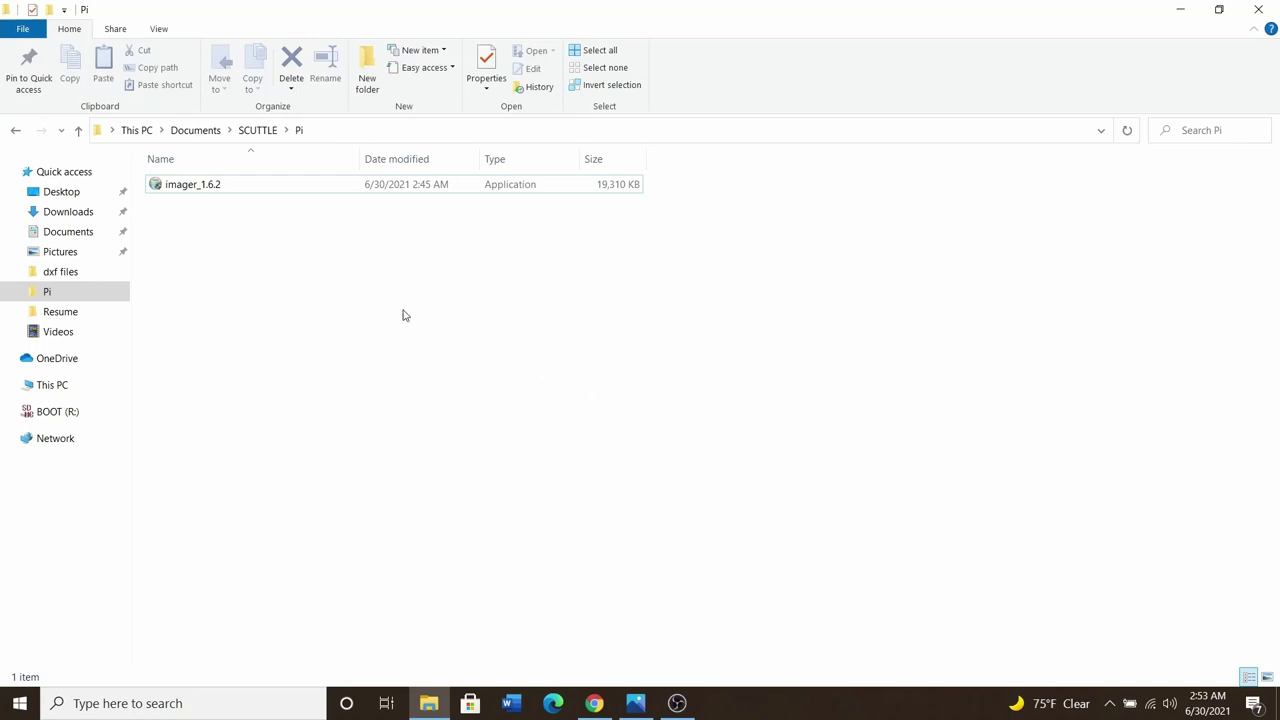
double_click(316, 191)
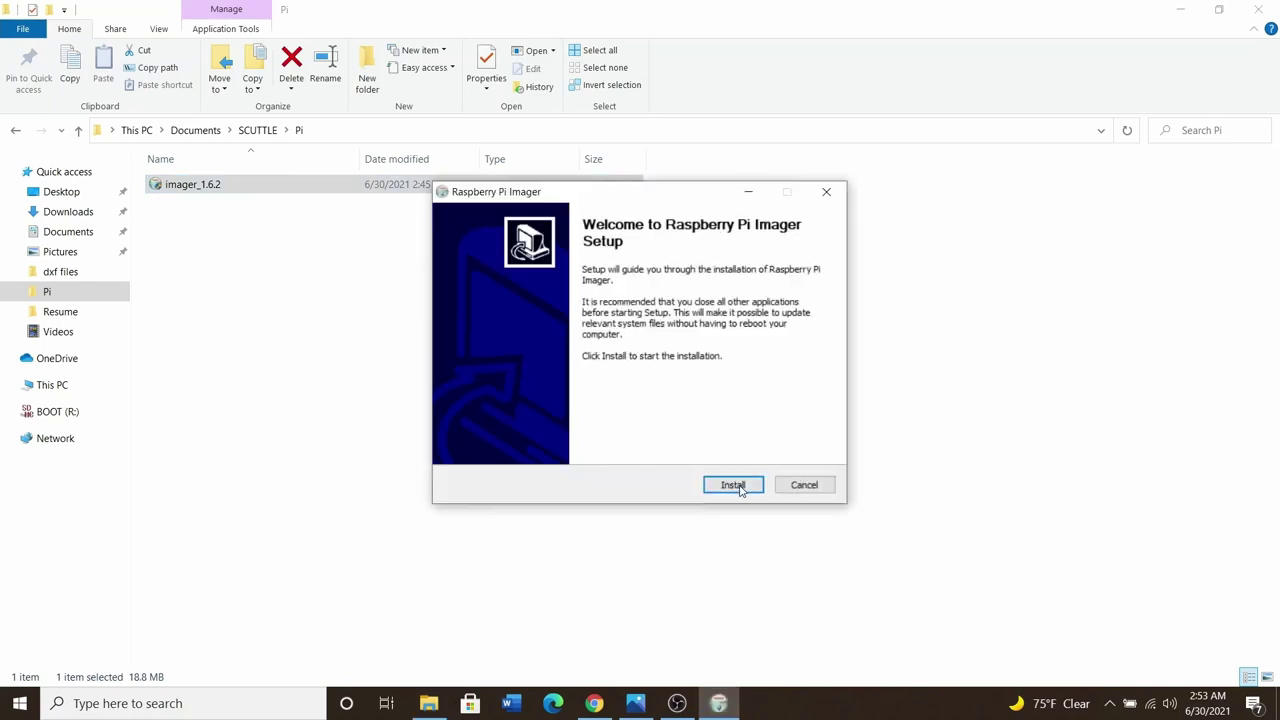
left_click(734, 485)
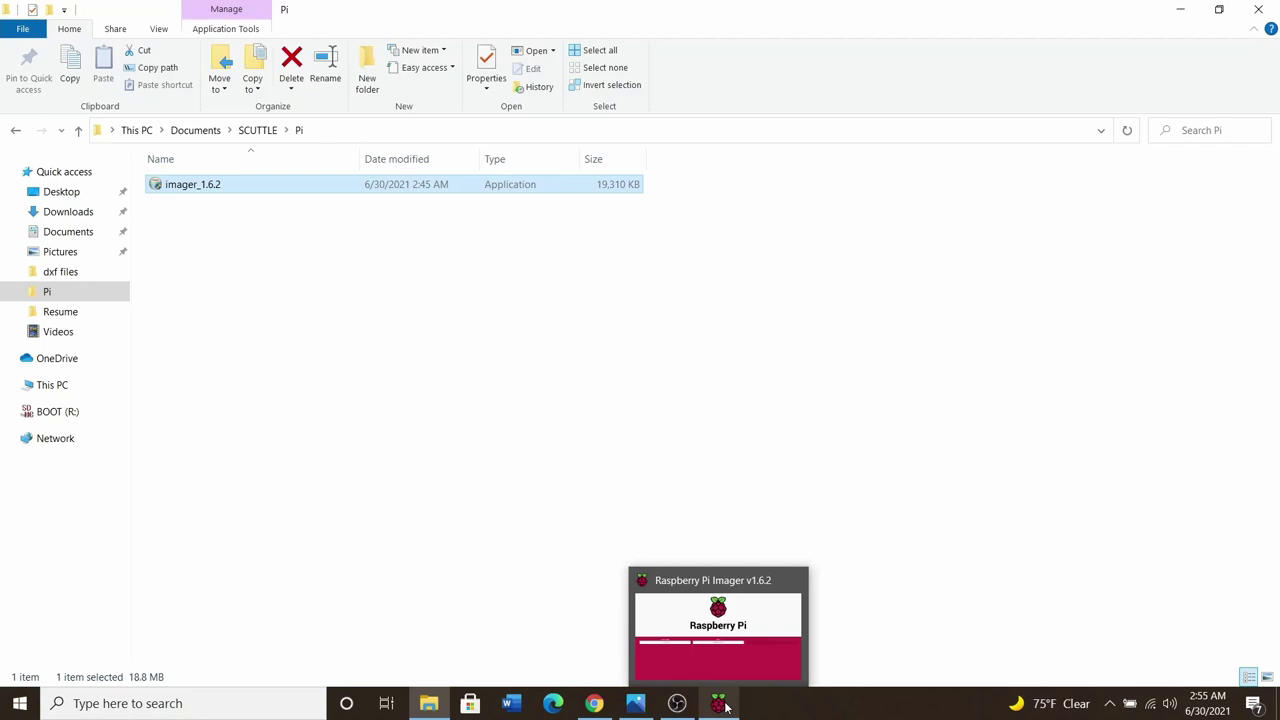
left_click(727, 707)
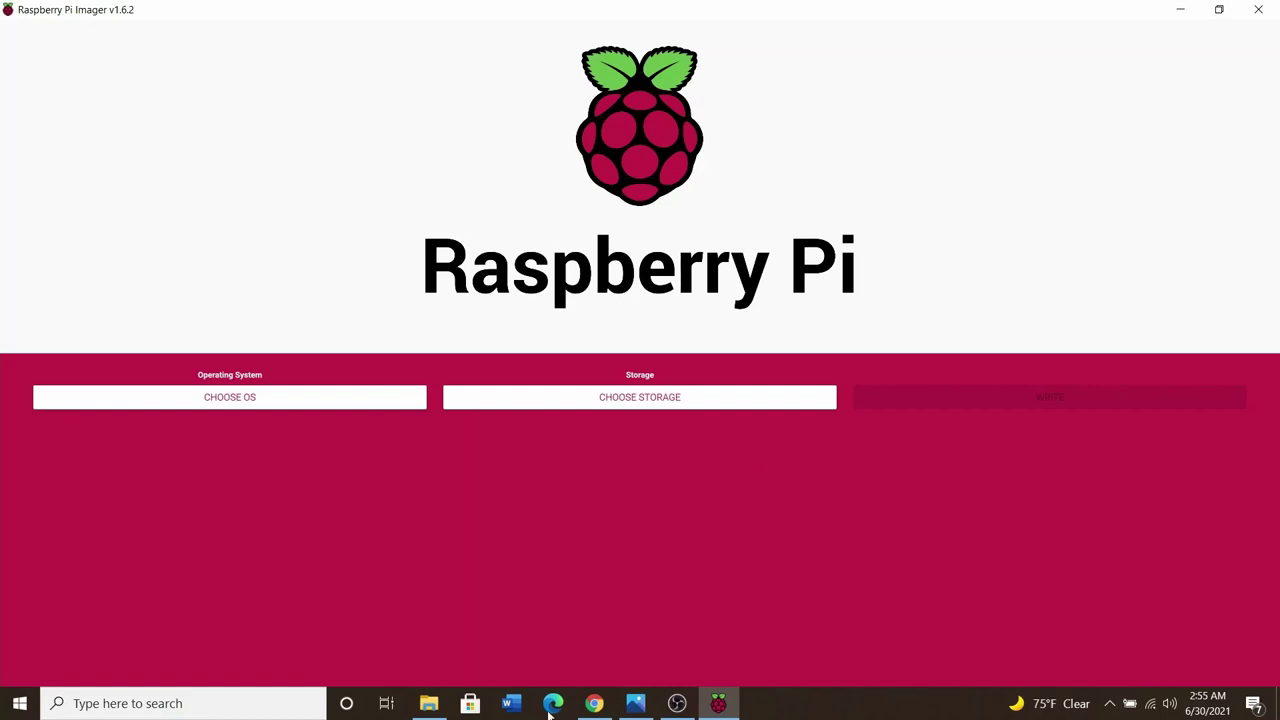
Step: Search Windows for 'raspberry pi imager' and launch the Raspberry Pi Imager best match
left_click(214, 704)
type("ra")
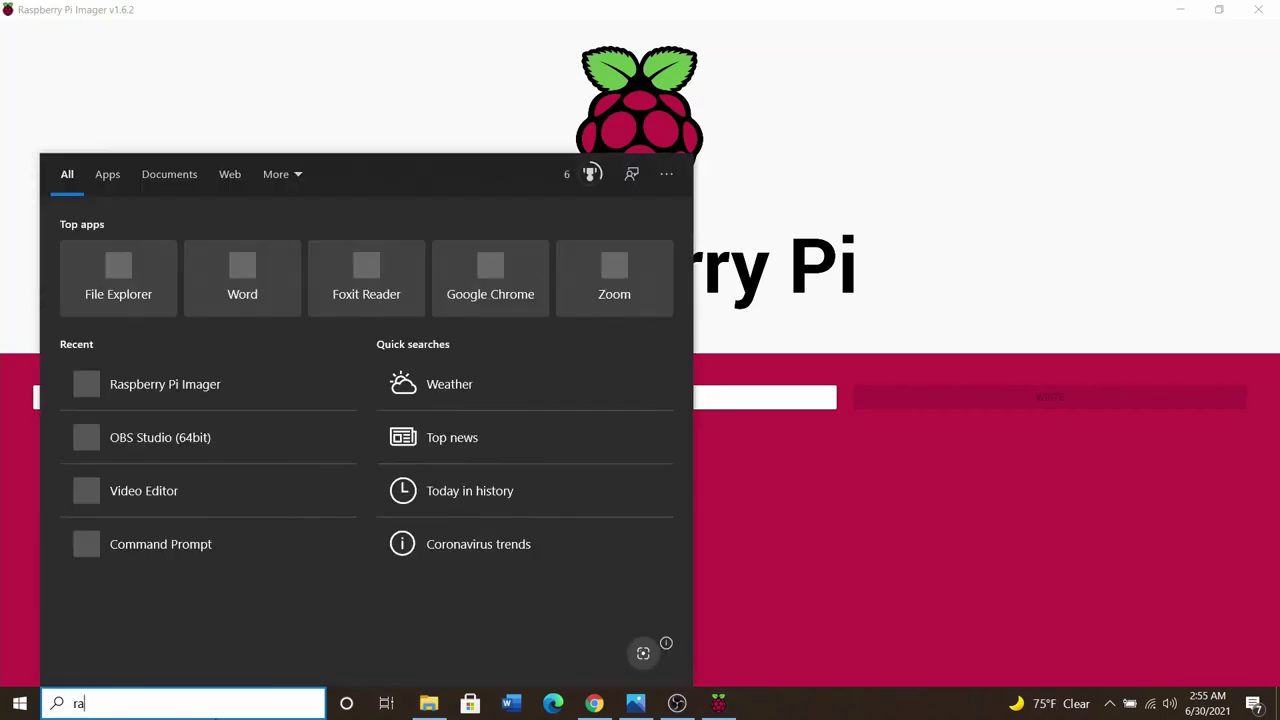
type("spberr")
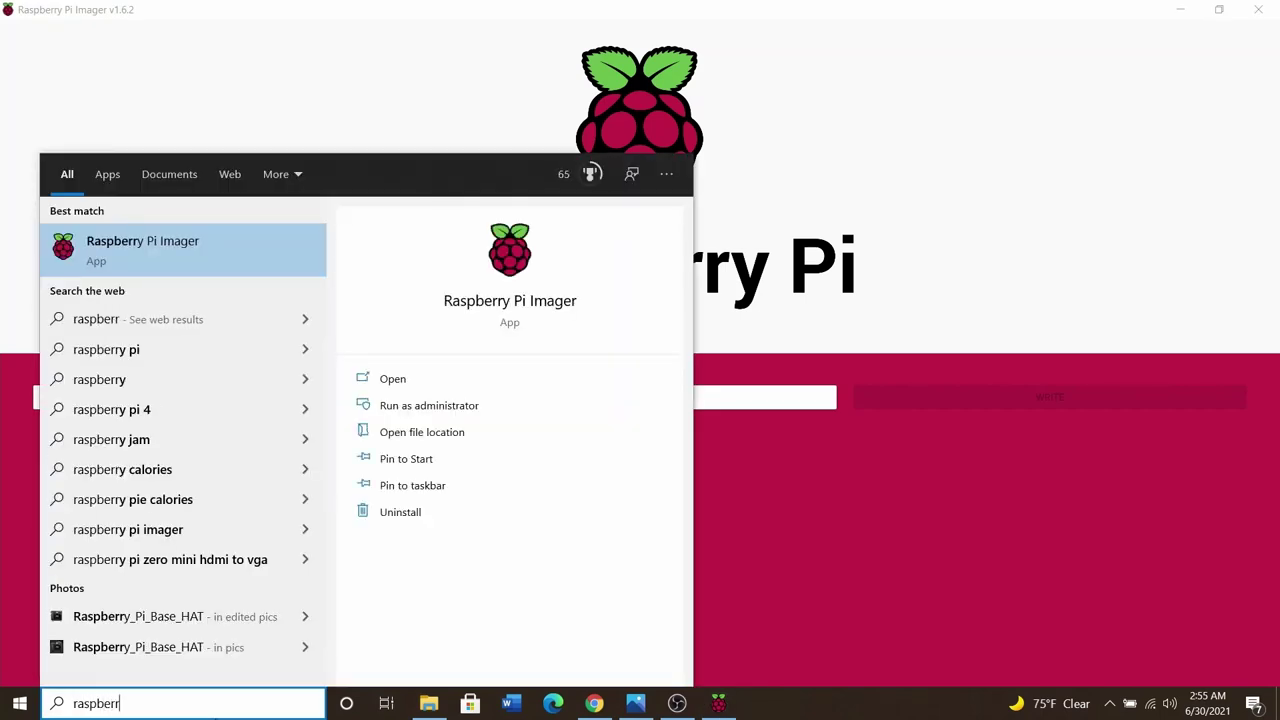
type("y pu")
key("BackSpace")
type("i")
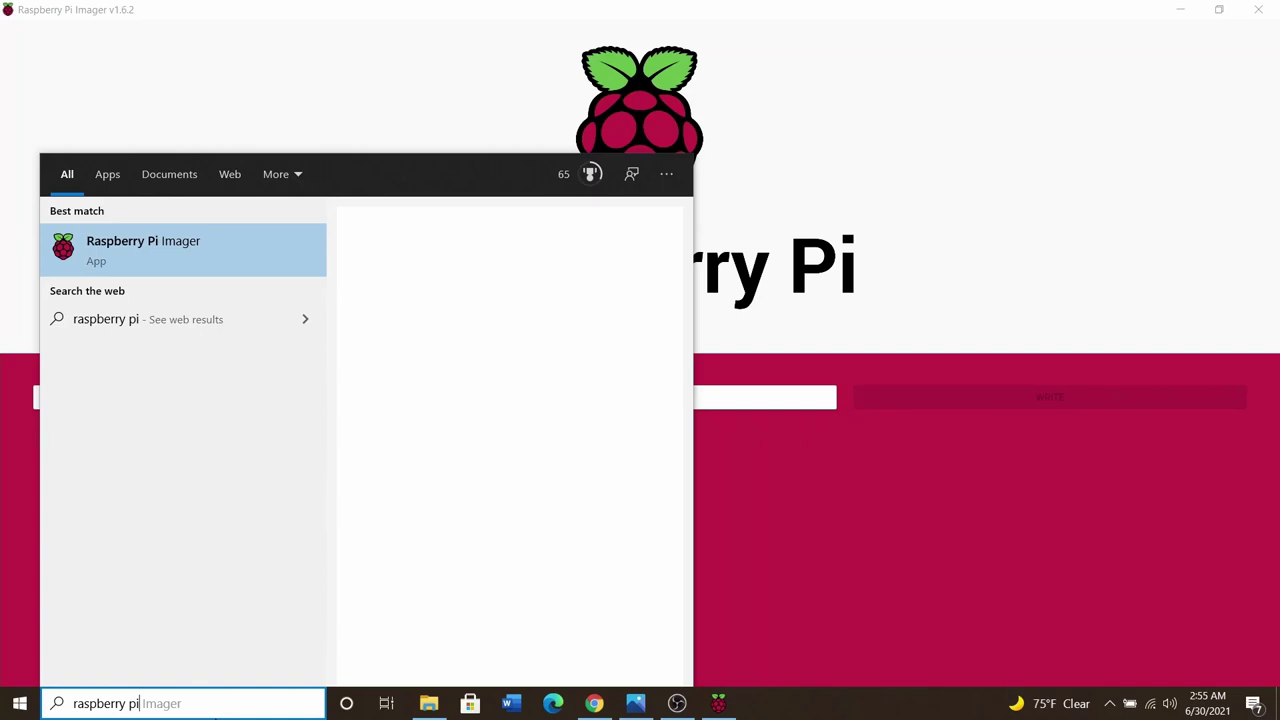
type(" imager")
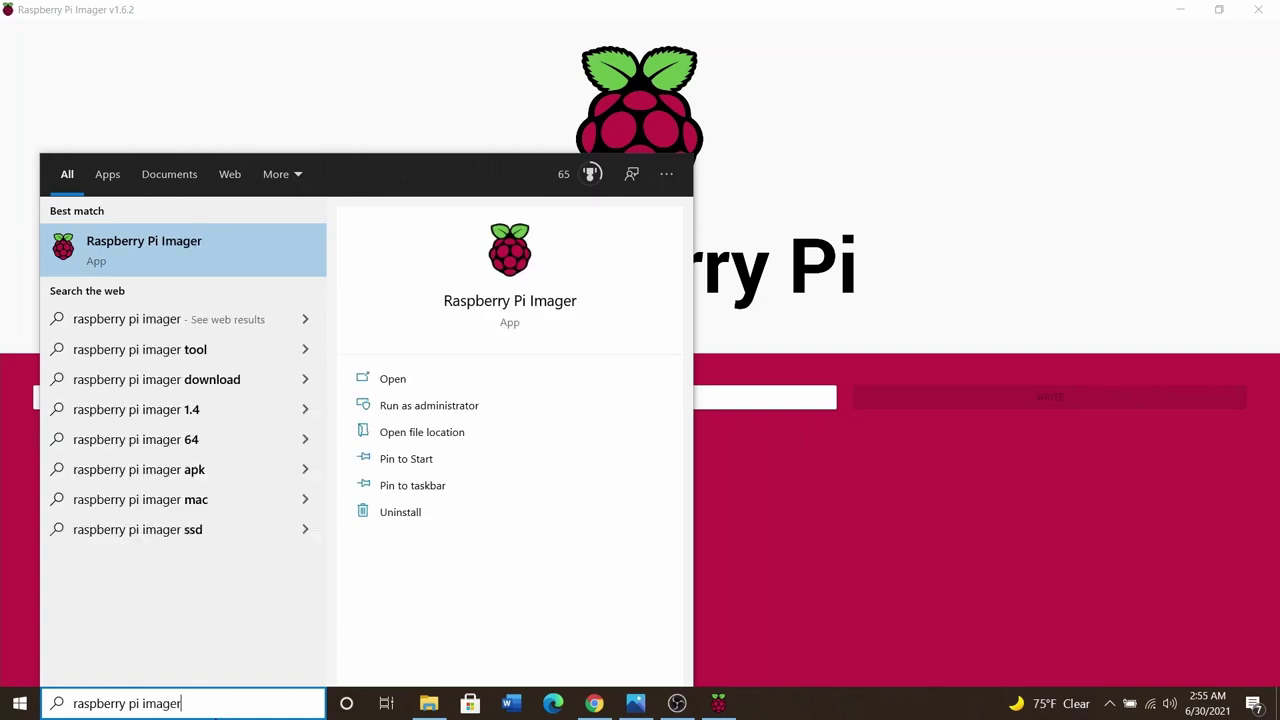
left_click(246, 236)
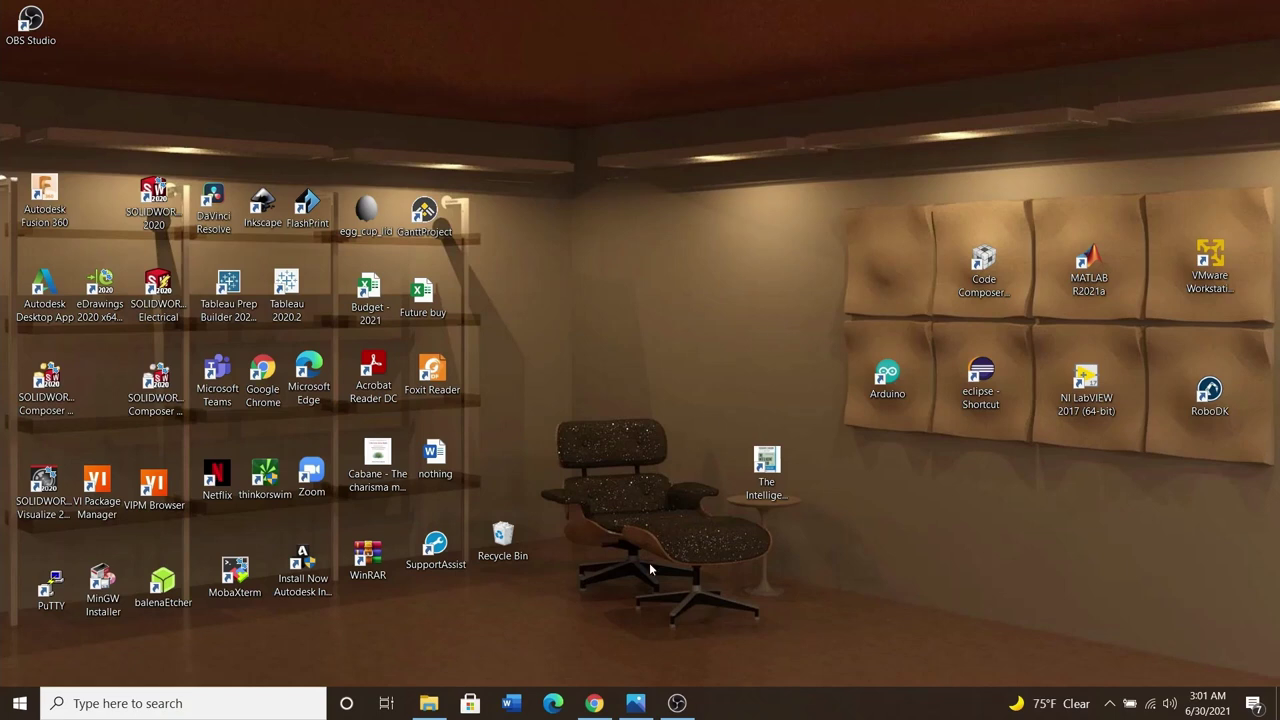
Step: Download the 3.0G HS_SCUTTLE.img from Google Drive anyway, then return to Raspberry Pi Imager
left_click(594, 703)
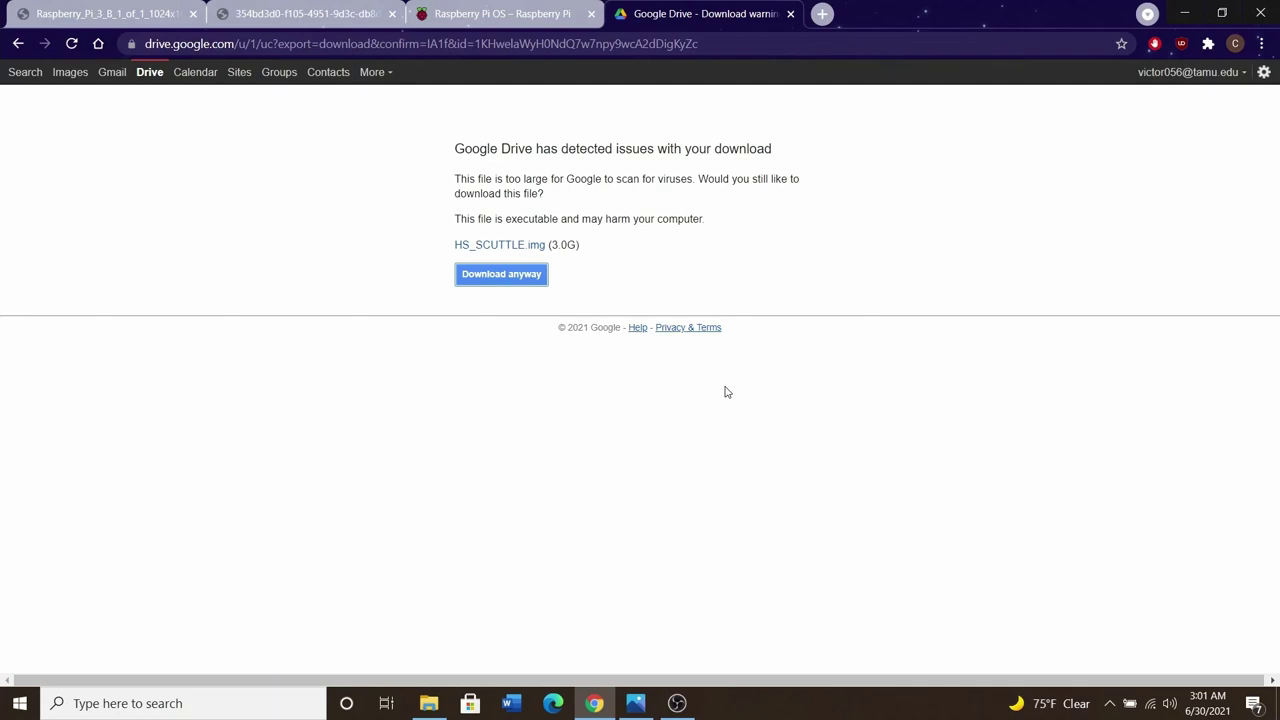
left_click(516, 275)
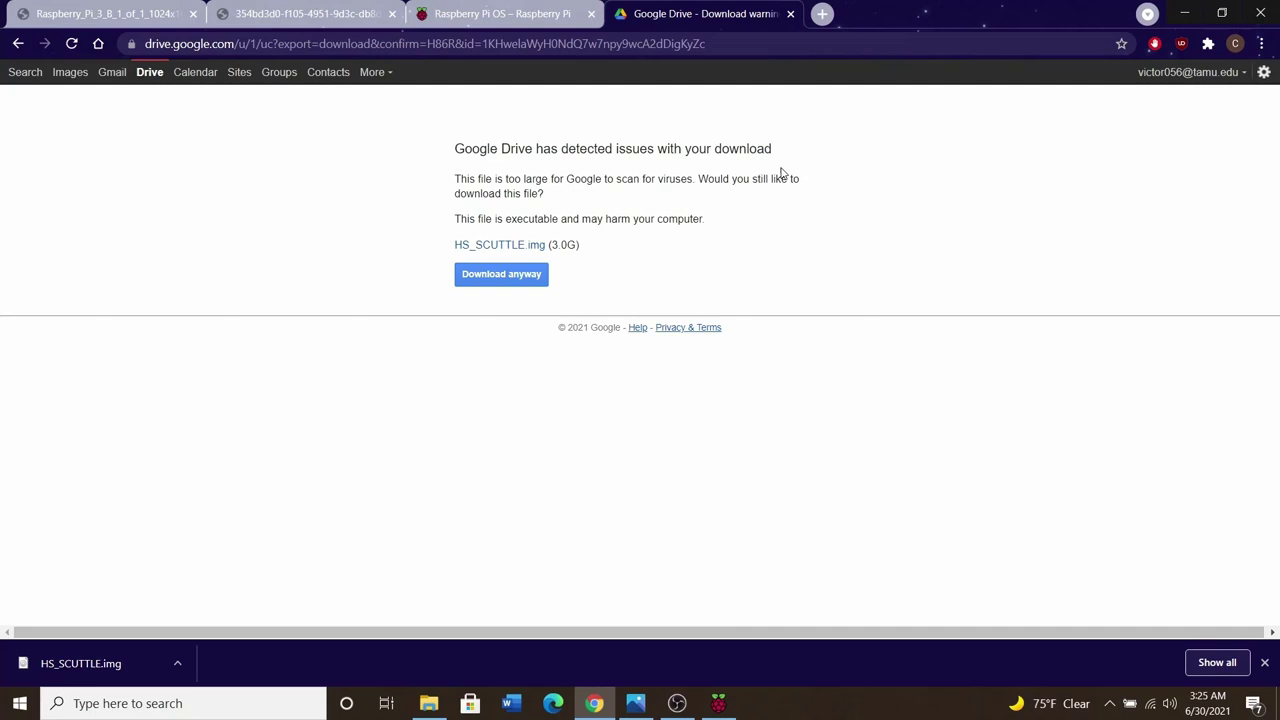
left_click(718, 703)
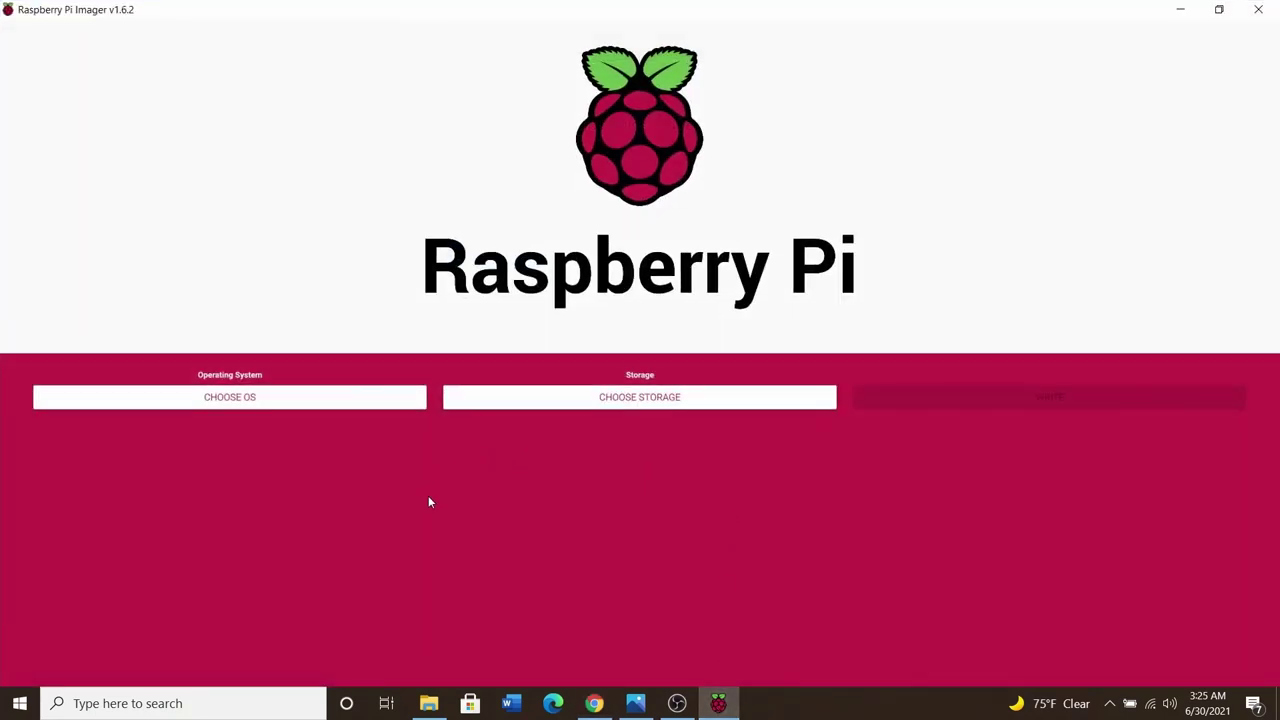
Step: Choose 'Use custom' as the OS and select the HS_SCUTTLE.img image file
left_click(358, 401)
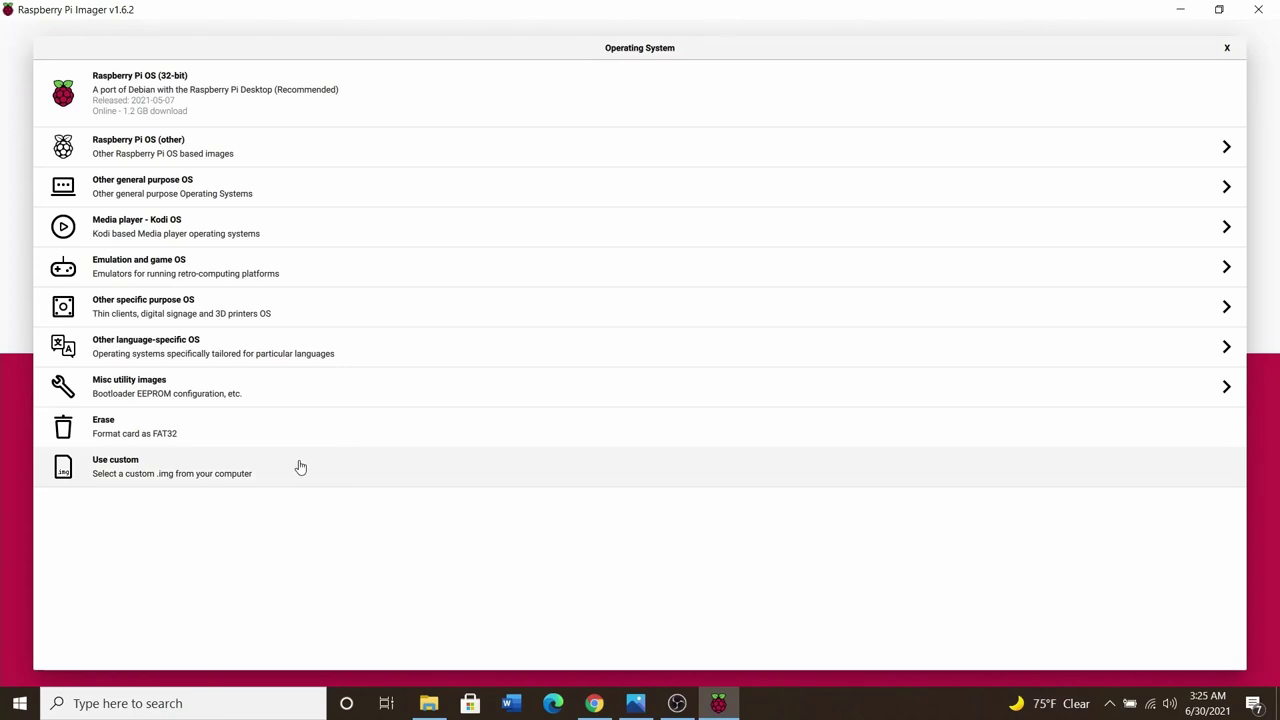
left_click(302, 463)
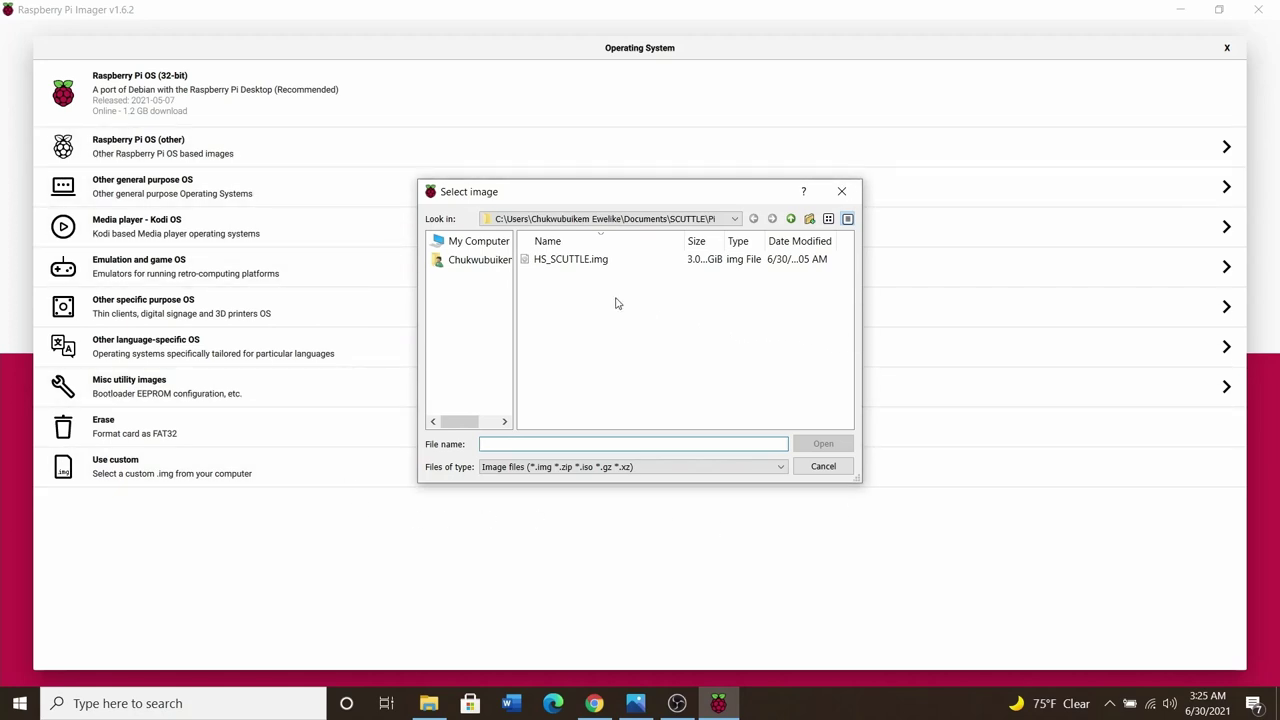
left_click(618, 262)
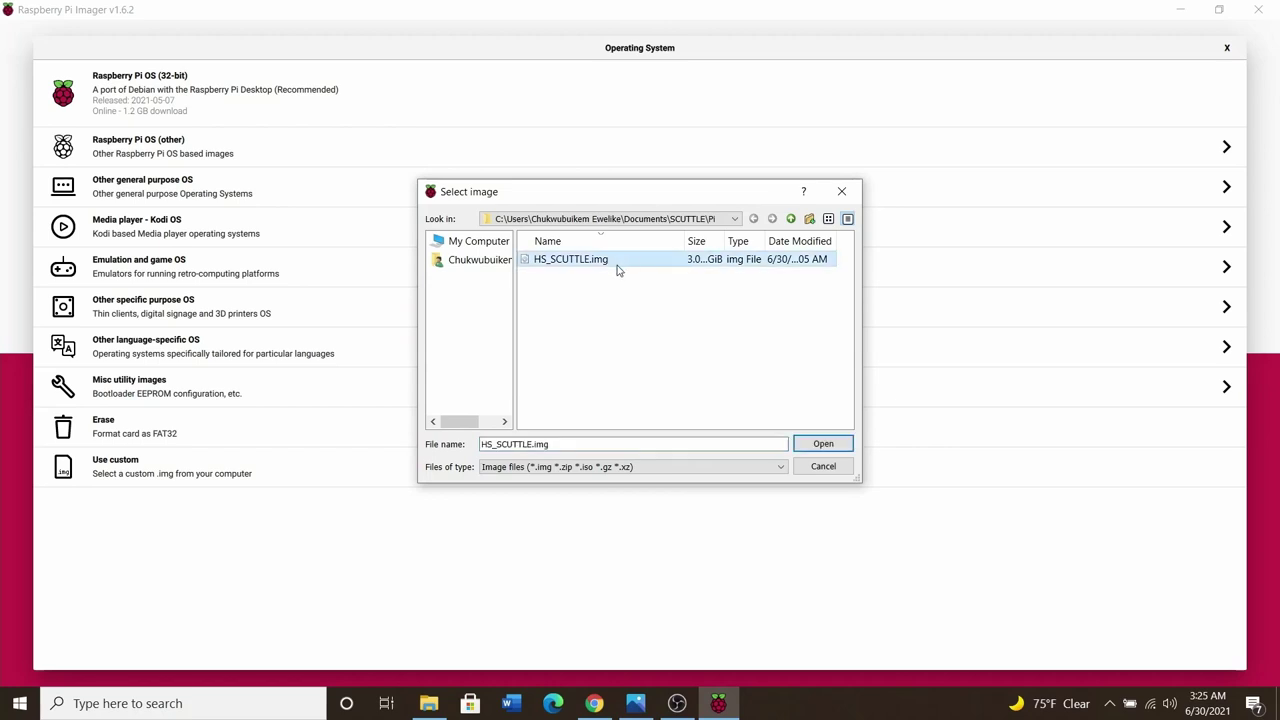
left_click(845, 442)
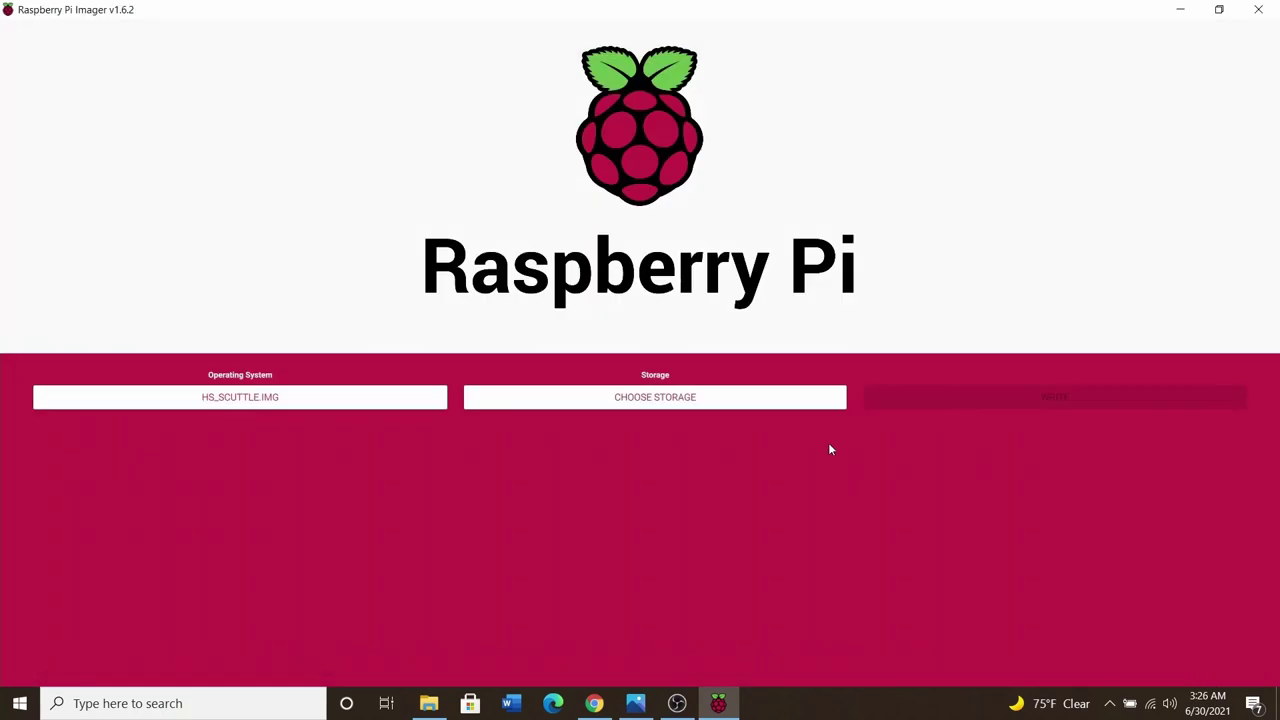
Step: Pick the 31.0 GB SDHC Card as storage and write the image, confirming the erase
left_click(656, 403)
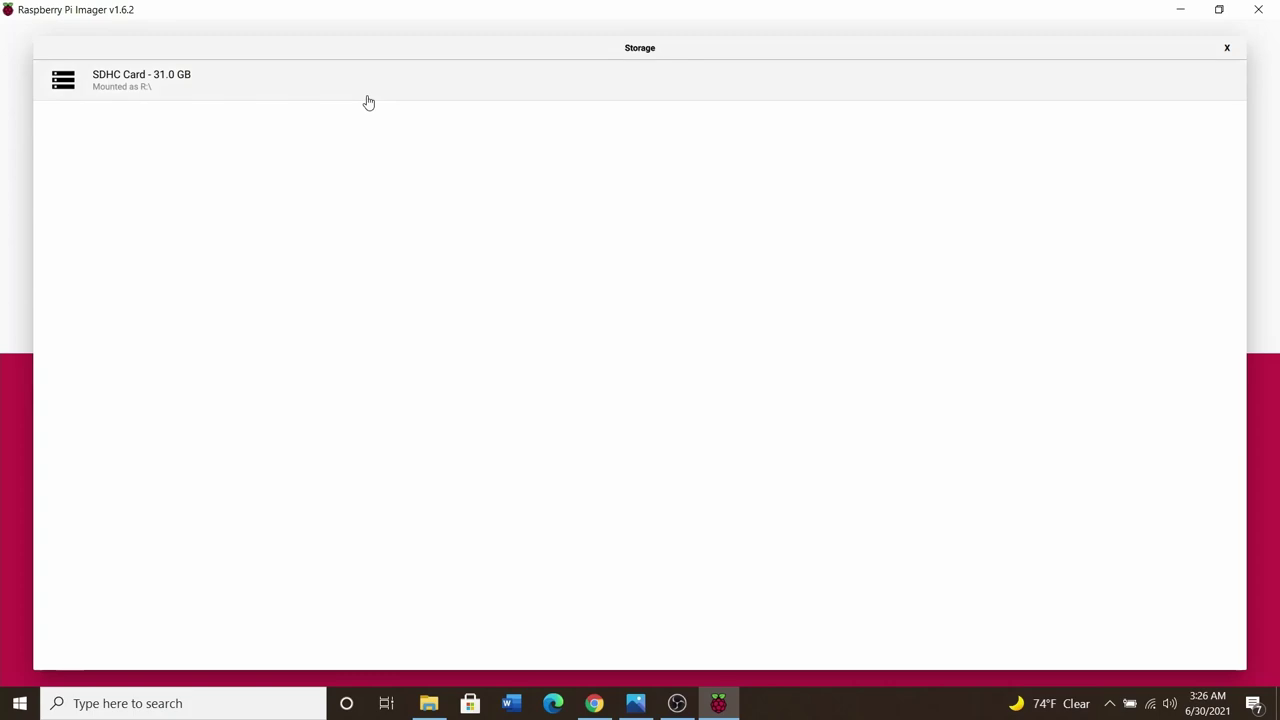
left_click(371, 94)
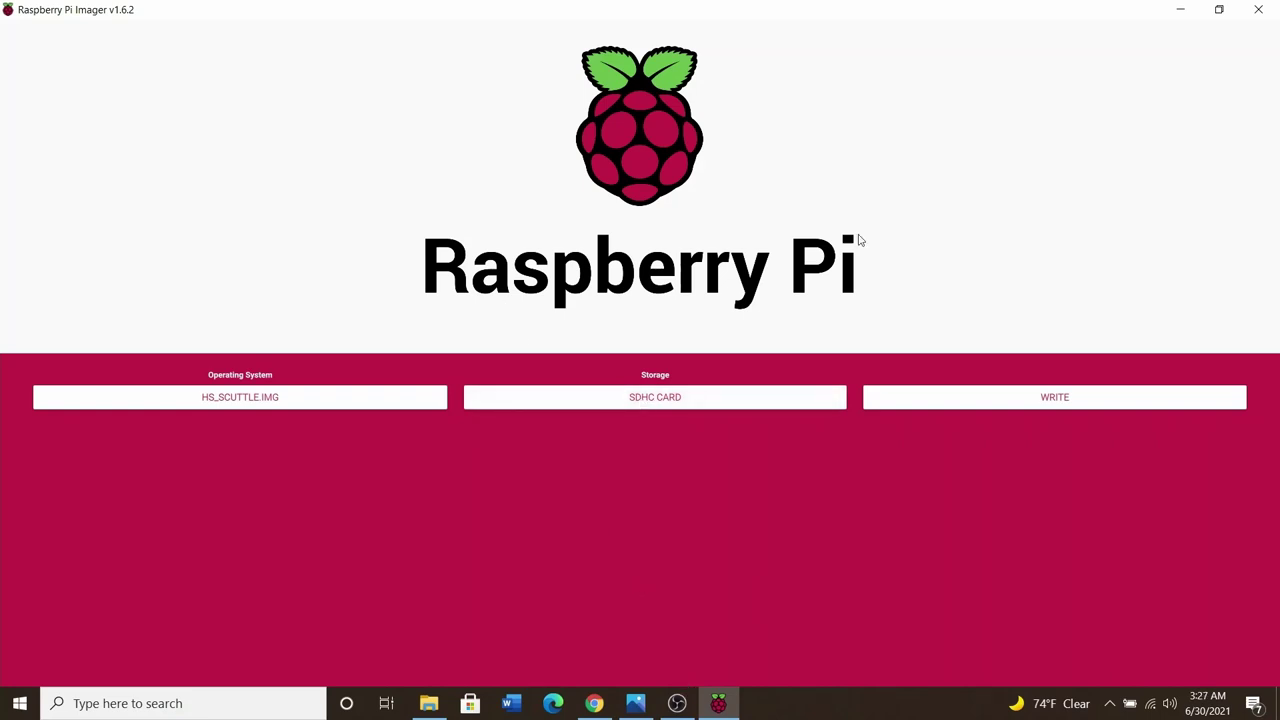
left_click(1068, 400)
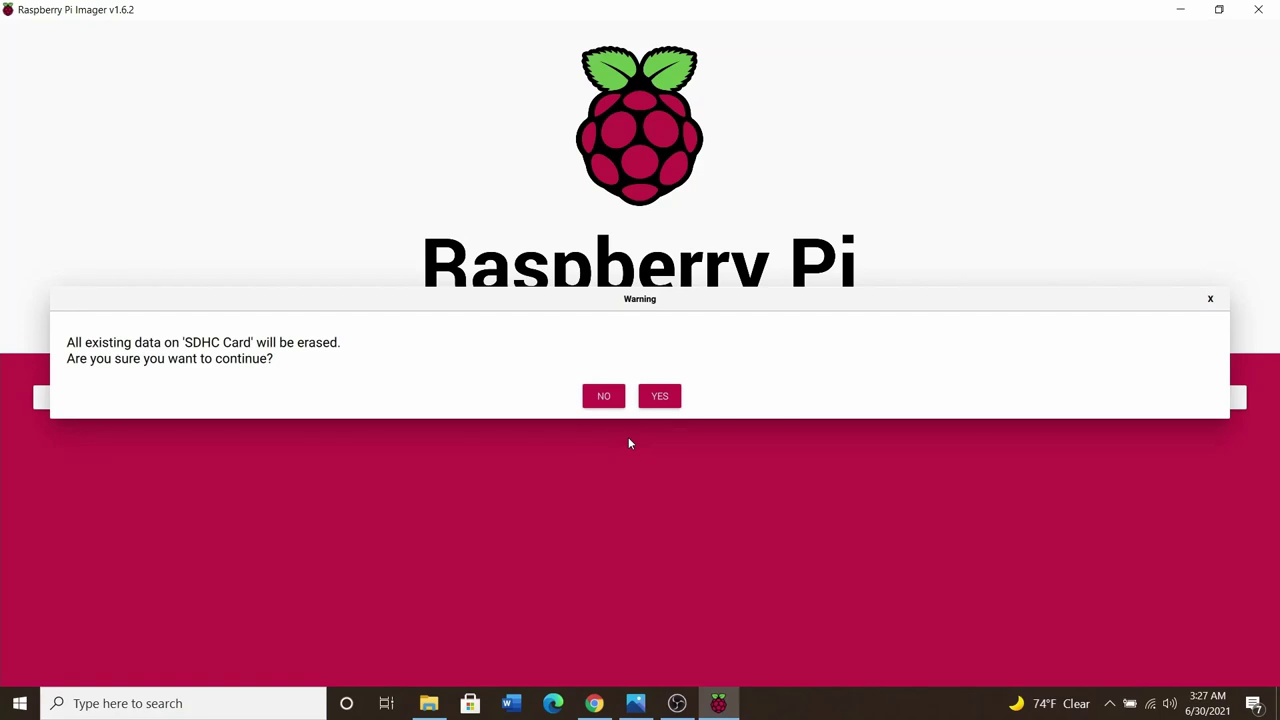
left_click(665, 398)
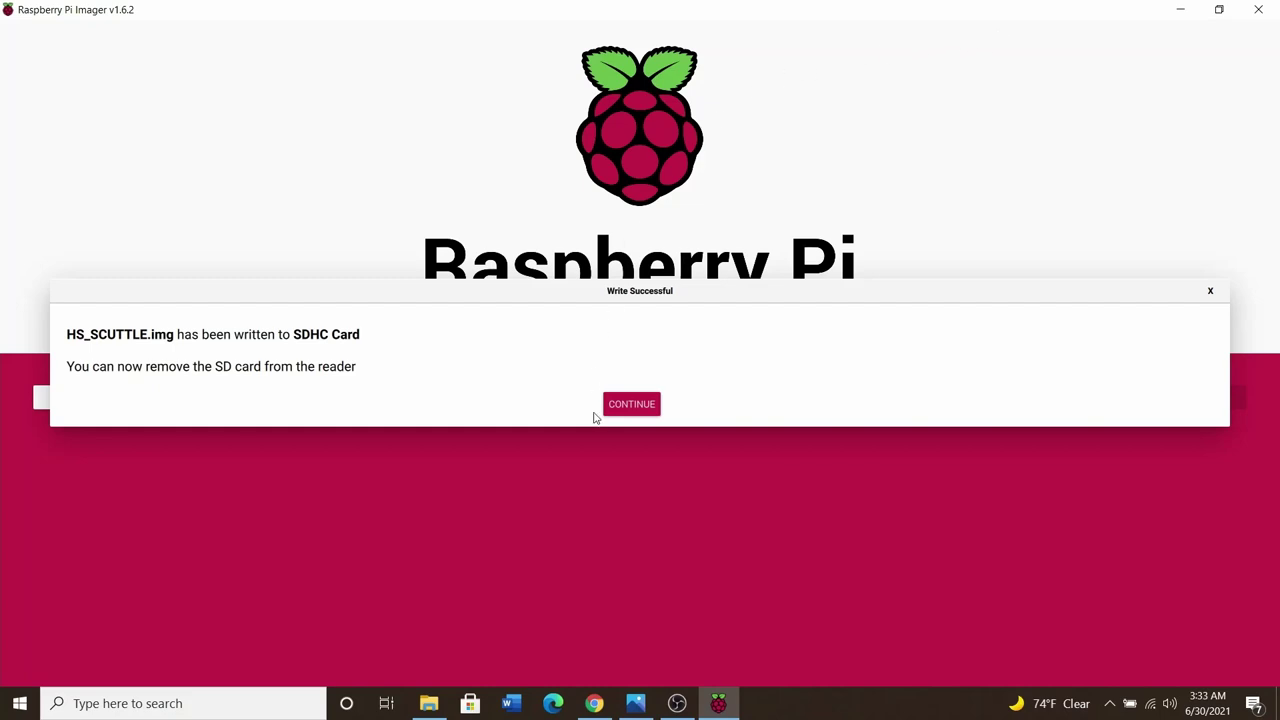
left_click(645, 404)
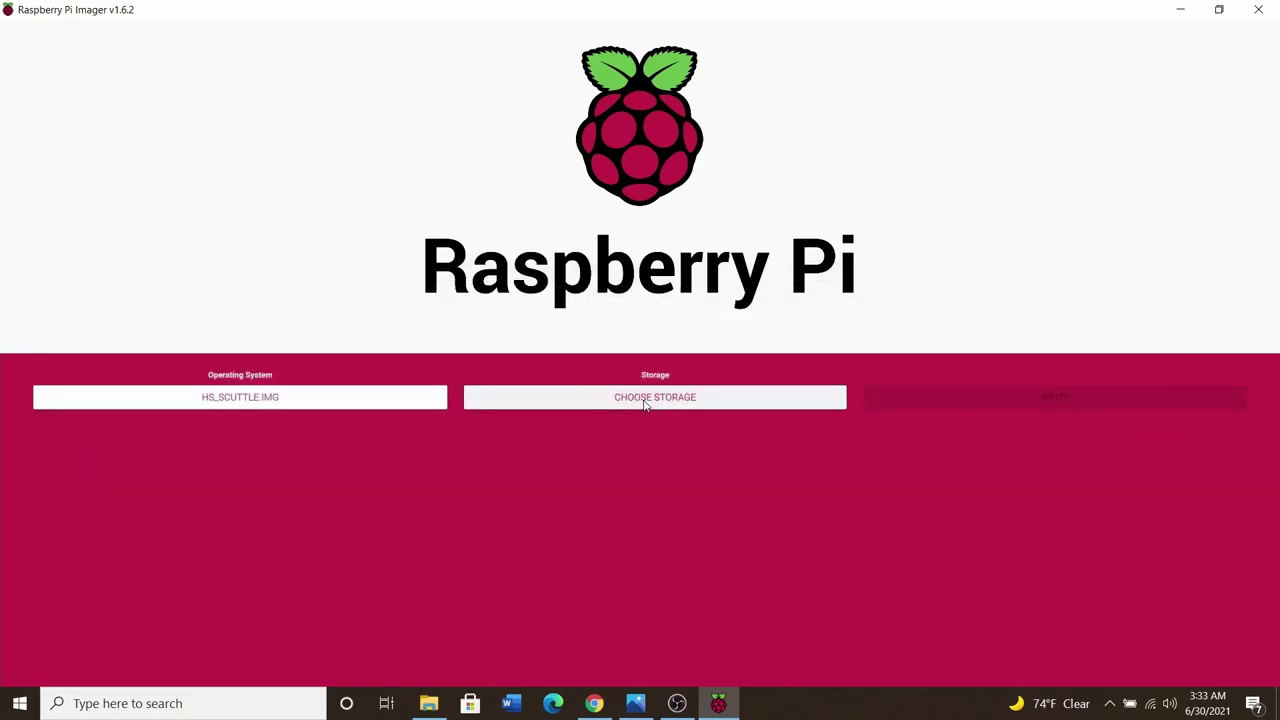